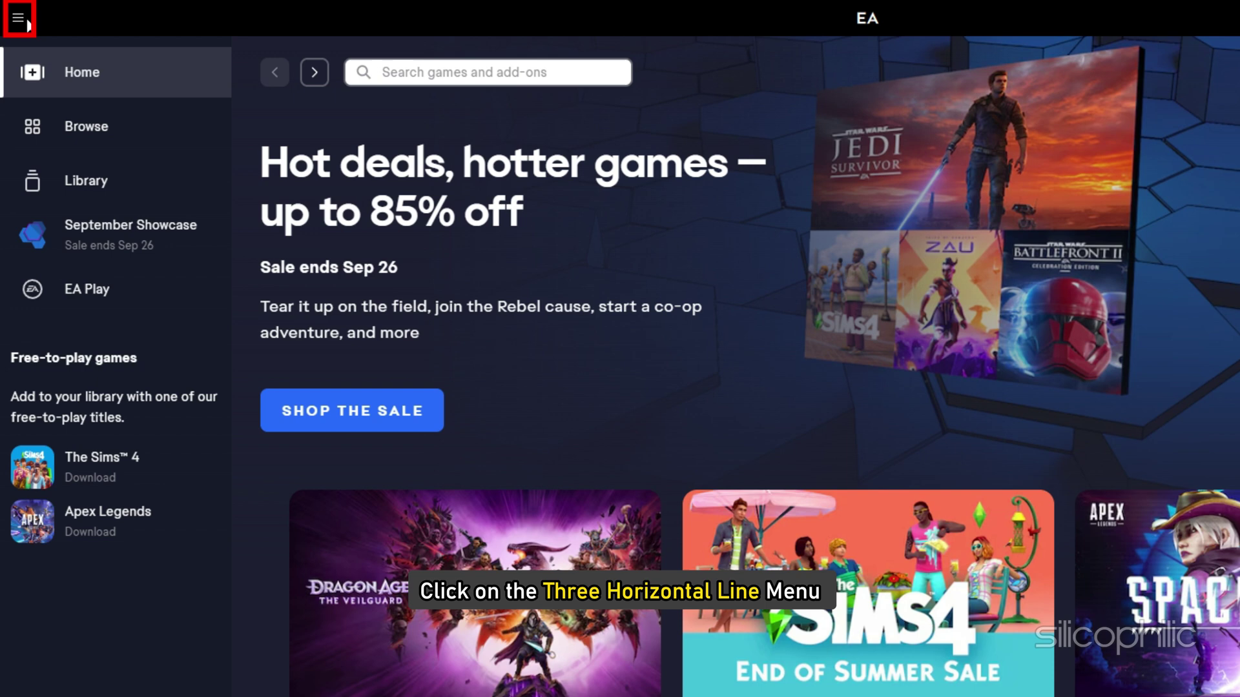
# Restart the EA app using Help > Restart app in its main menu.
pyautogui.click(19, 19)
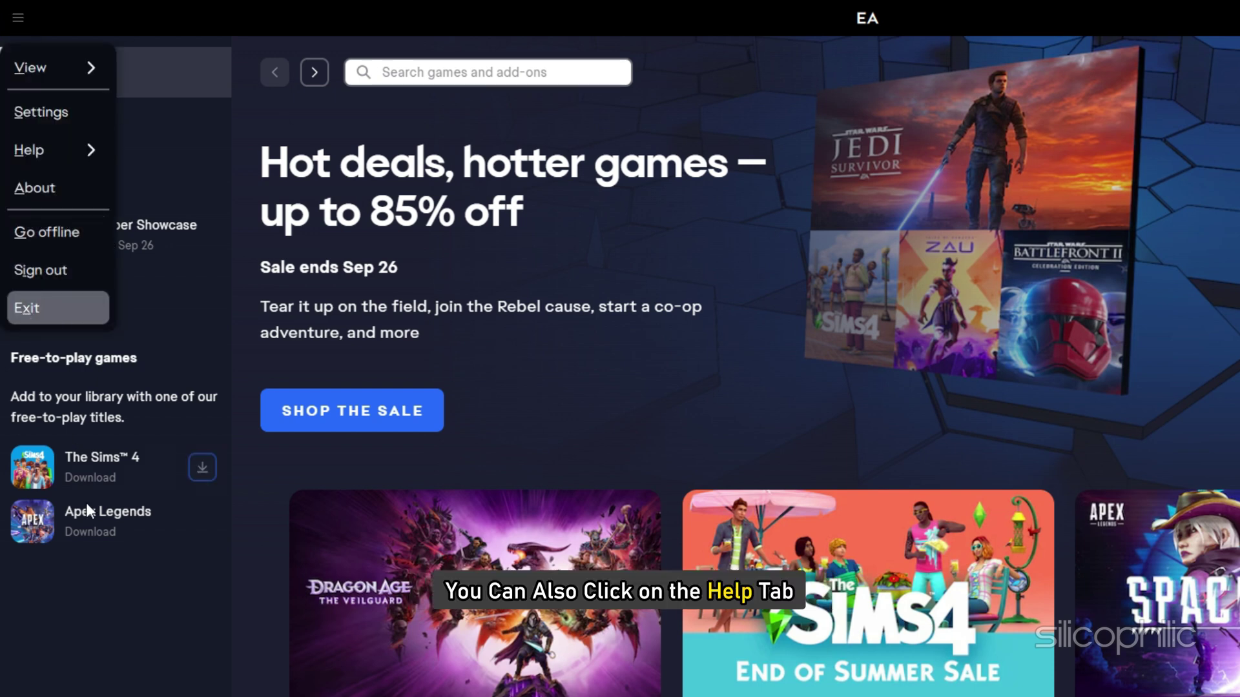
pyautogui.moveTo(91, 154)
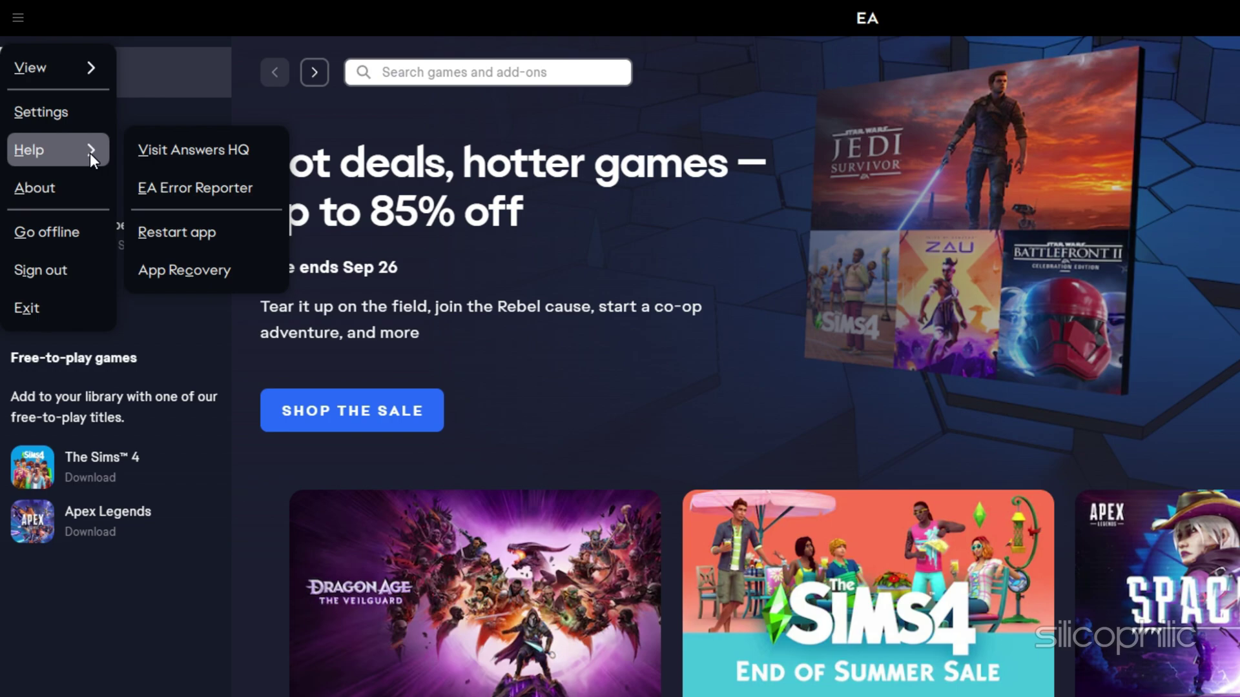
pyautogui.click(196, 234)
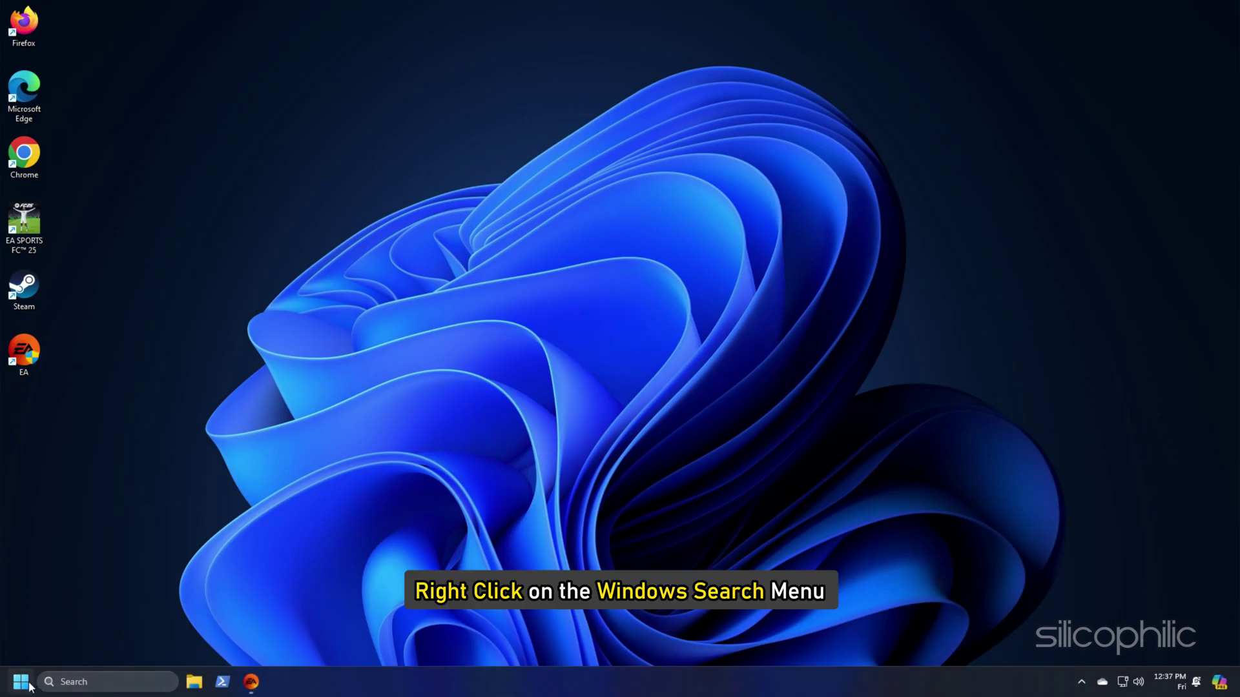
# Launch Task Manager from the Start quick menu and end the EA process.
pyautogui.rightClick(22, 682)
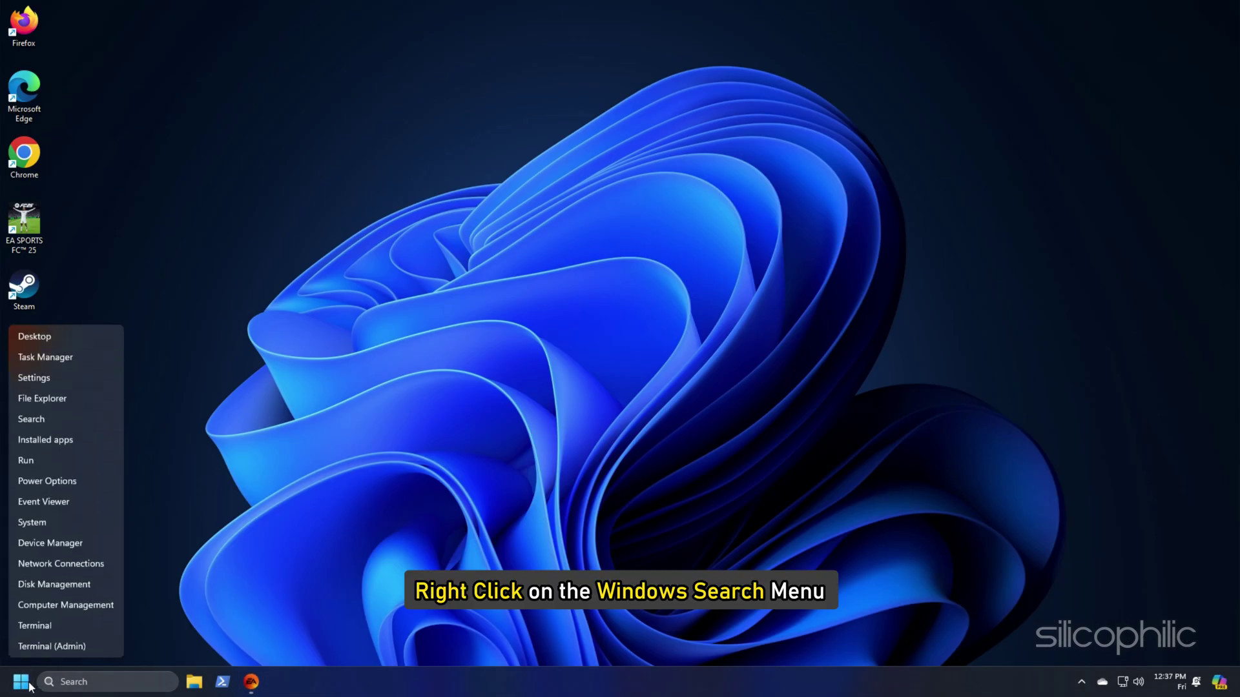
pyautogui.click(41, 357)
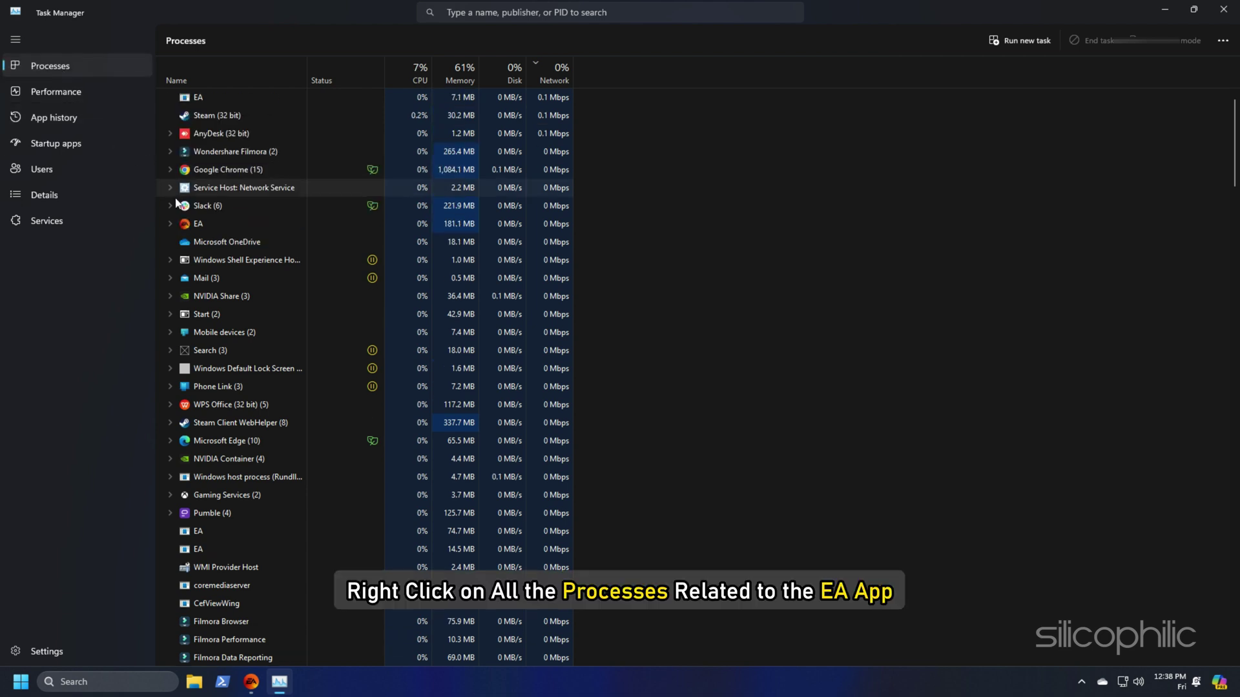
pyautogui.rightClick(200, 243)
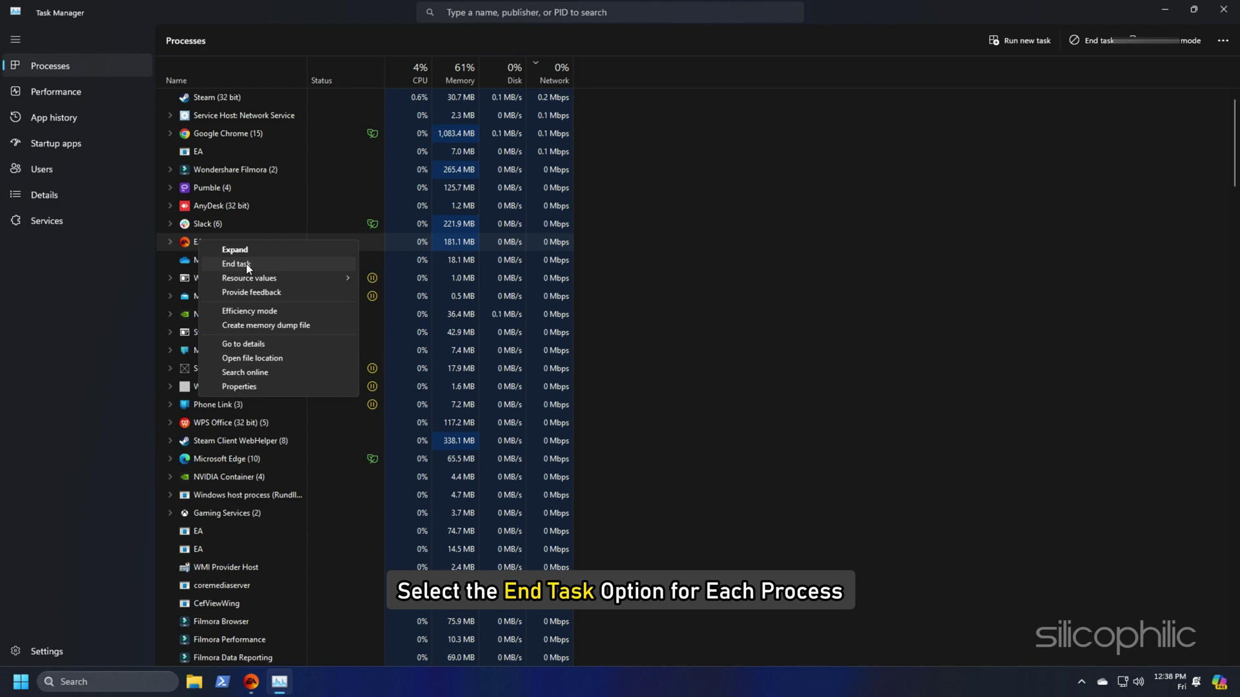
pyautogui.click(504, 126)
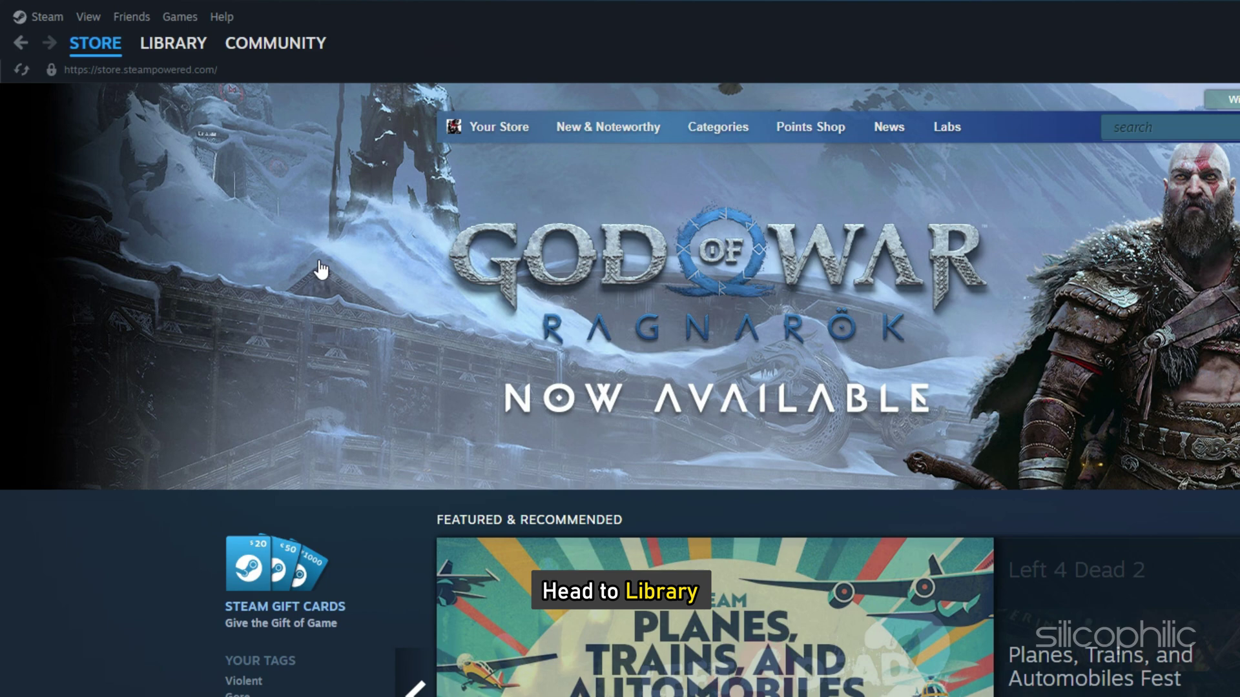
# Browse to EA SPORTS FC 25's installed files from its Steam properties and bring up FC25's options.
pyautogui.moveTo(118, 42)
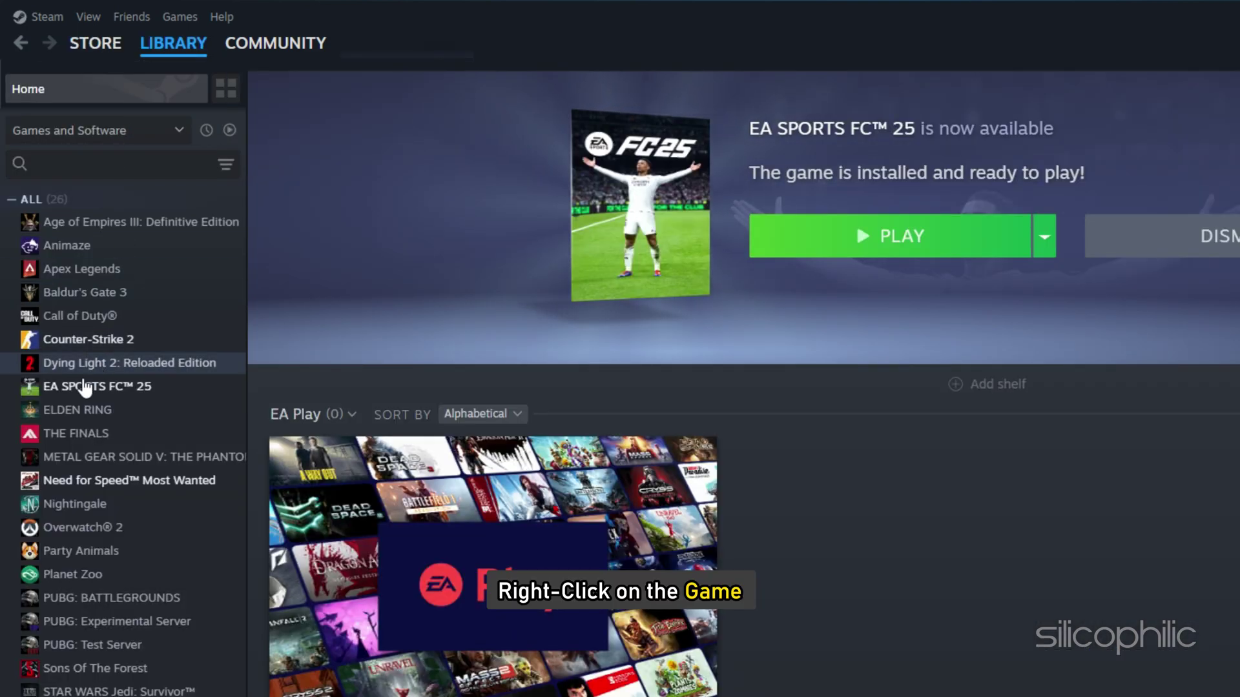
pyautogui.rightClick(79, 383)
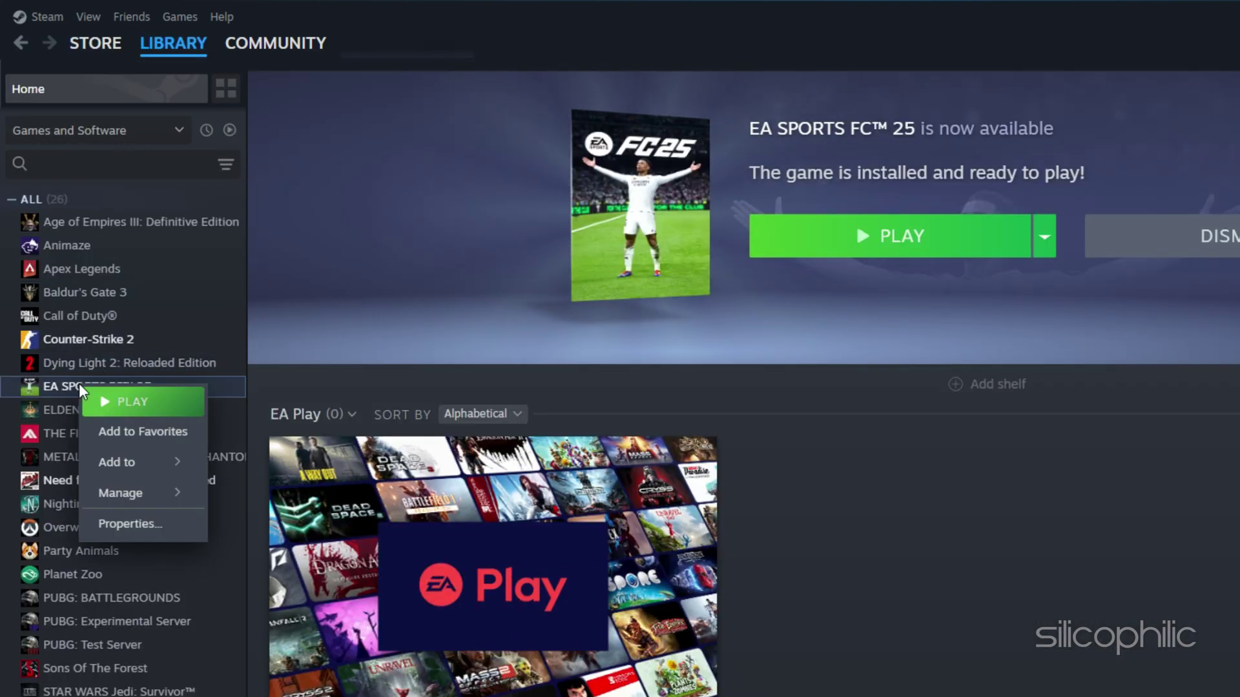
pyautogui.click(131, 526)
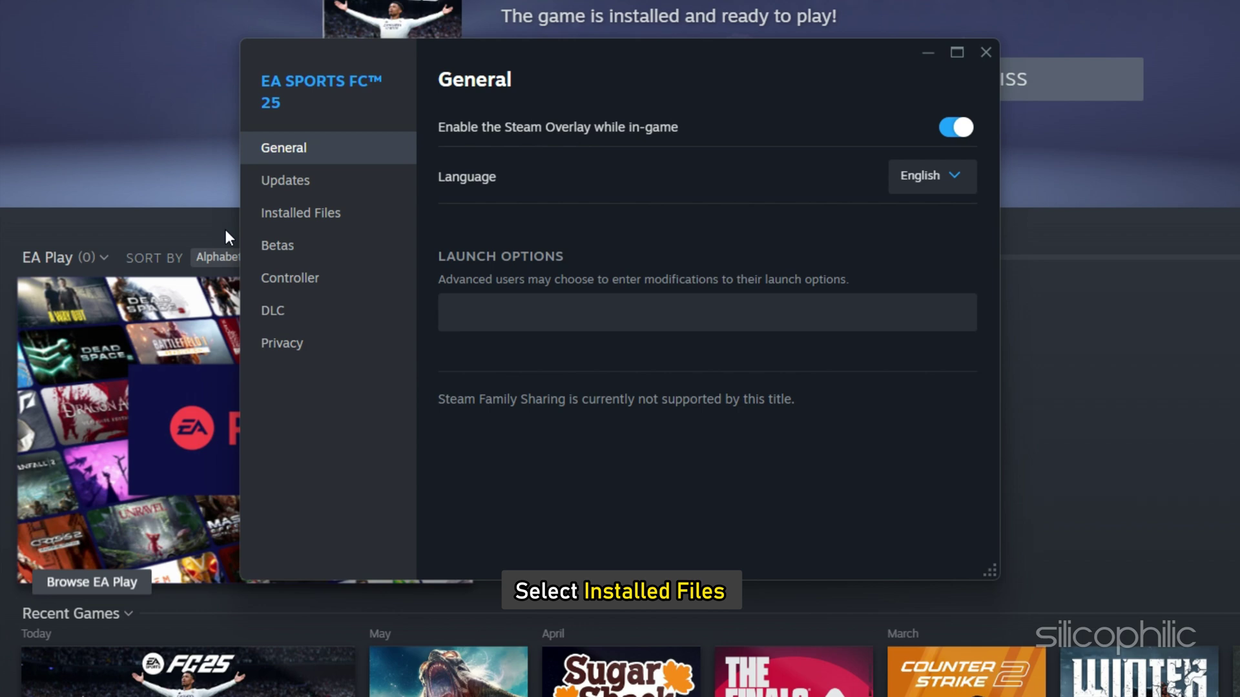
pyautogui.click(284, 215)
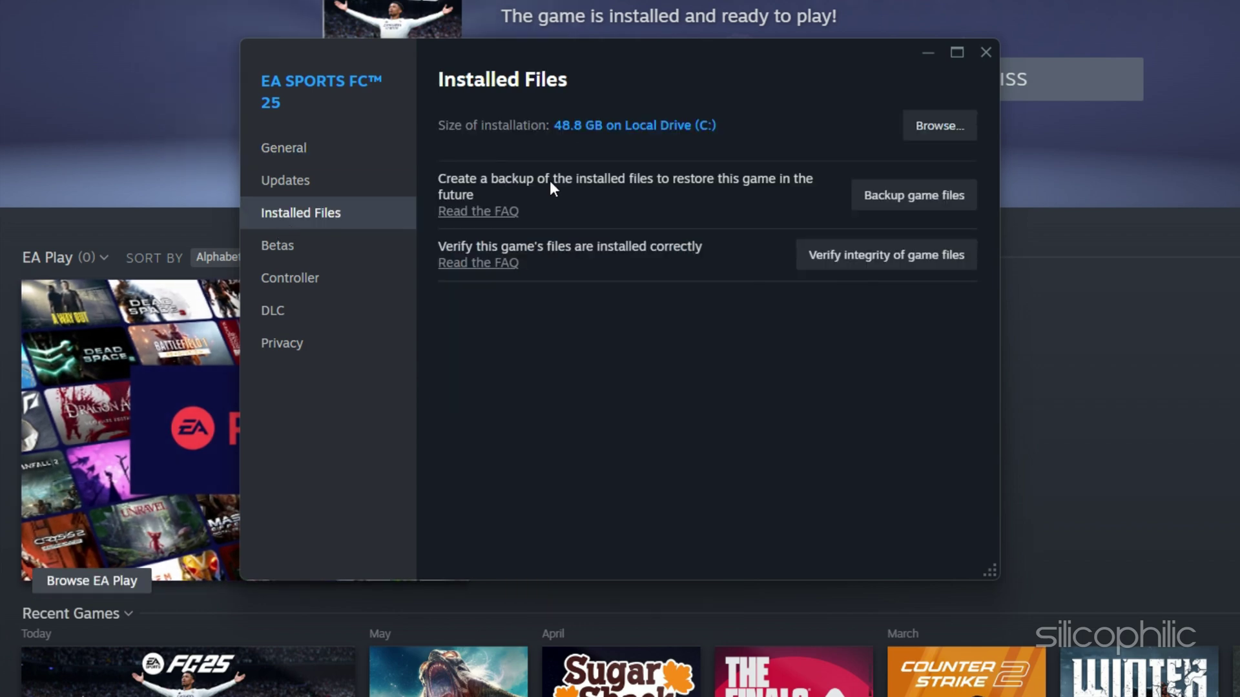
pyautogui.click(924, 128)
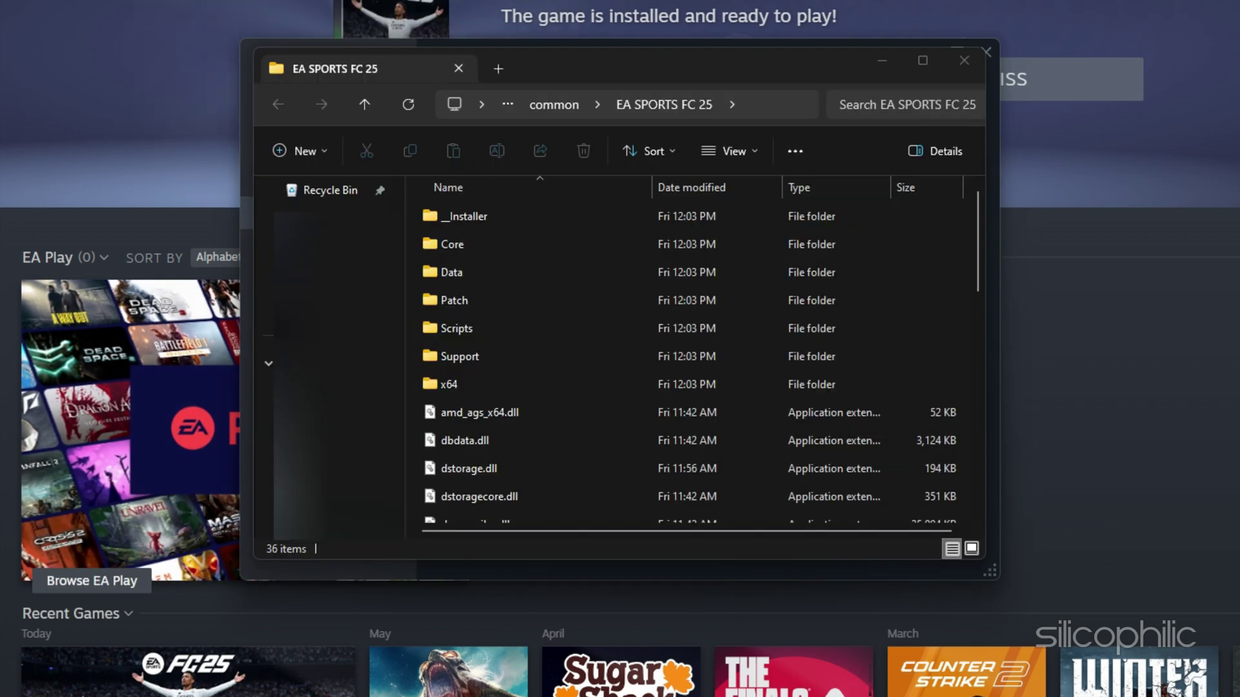
pyautogui.scroll(-6, 569, 349)
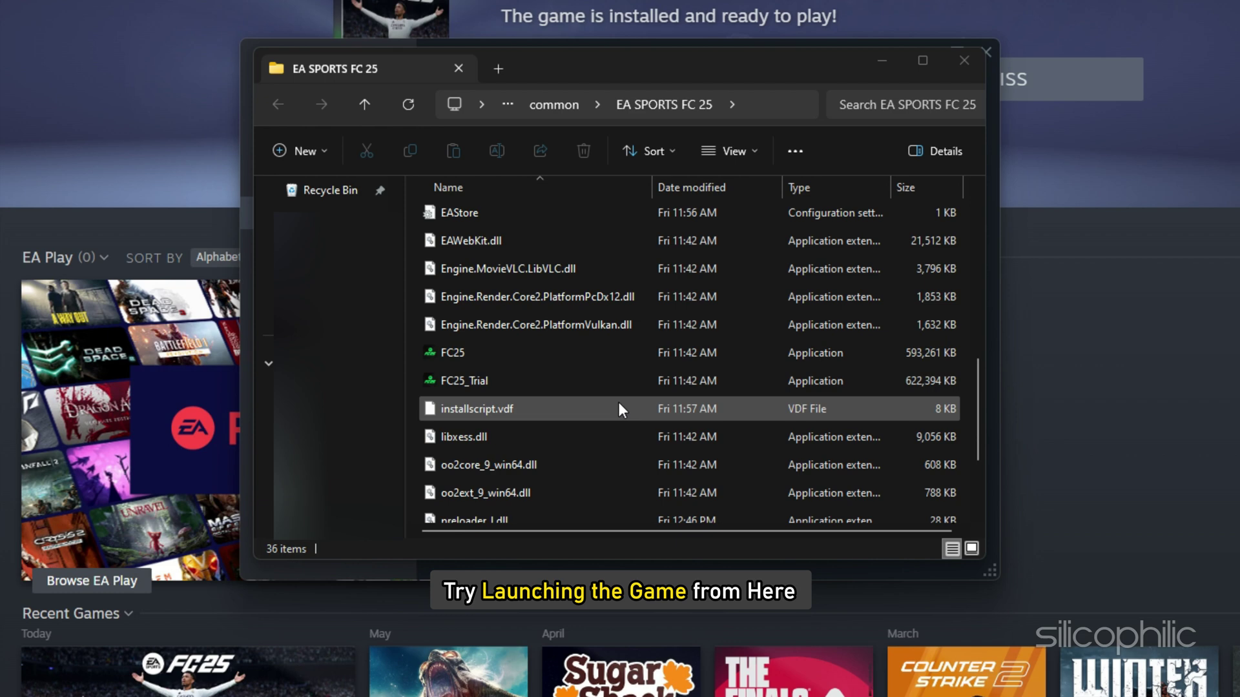
pyautogui.rightClick(435, 352)
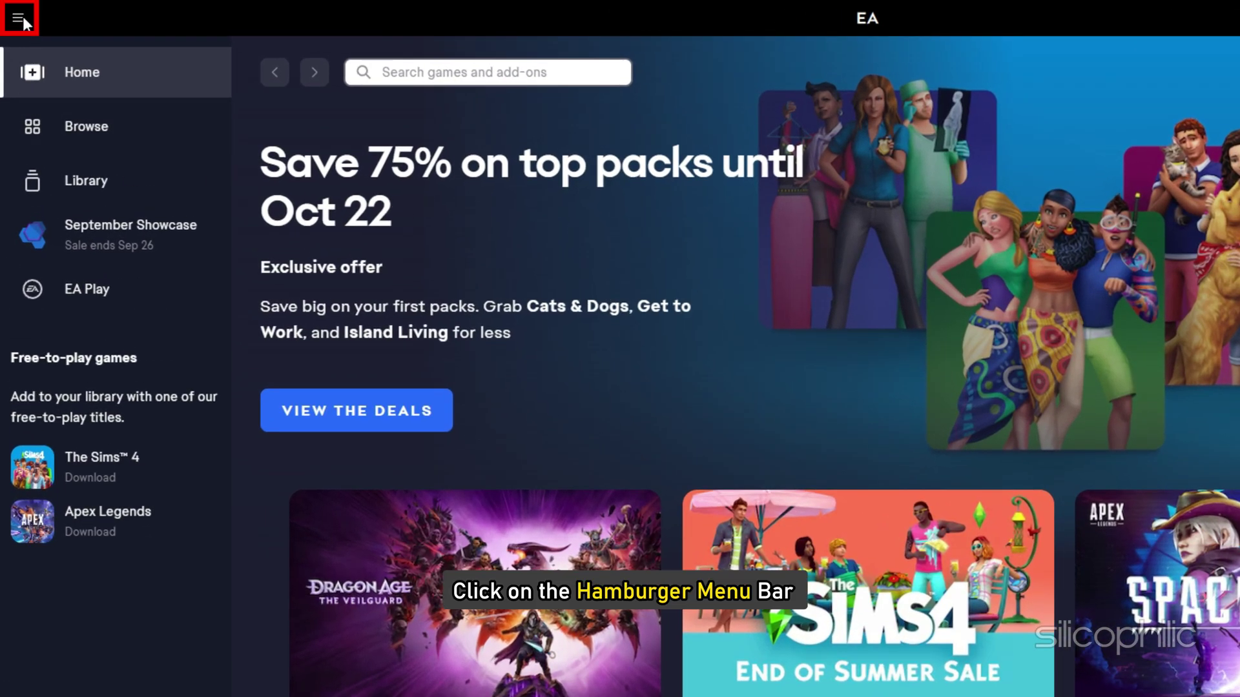
# Take the EA app offline, confirming with 'Yes, I'm sure'.
pyautogui.click(19, 18)
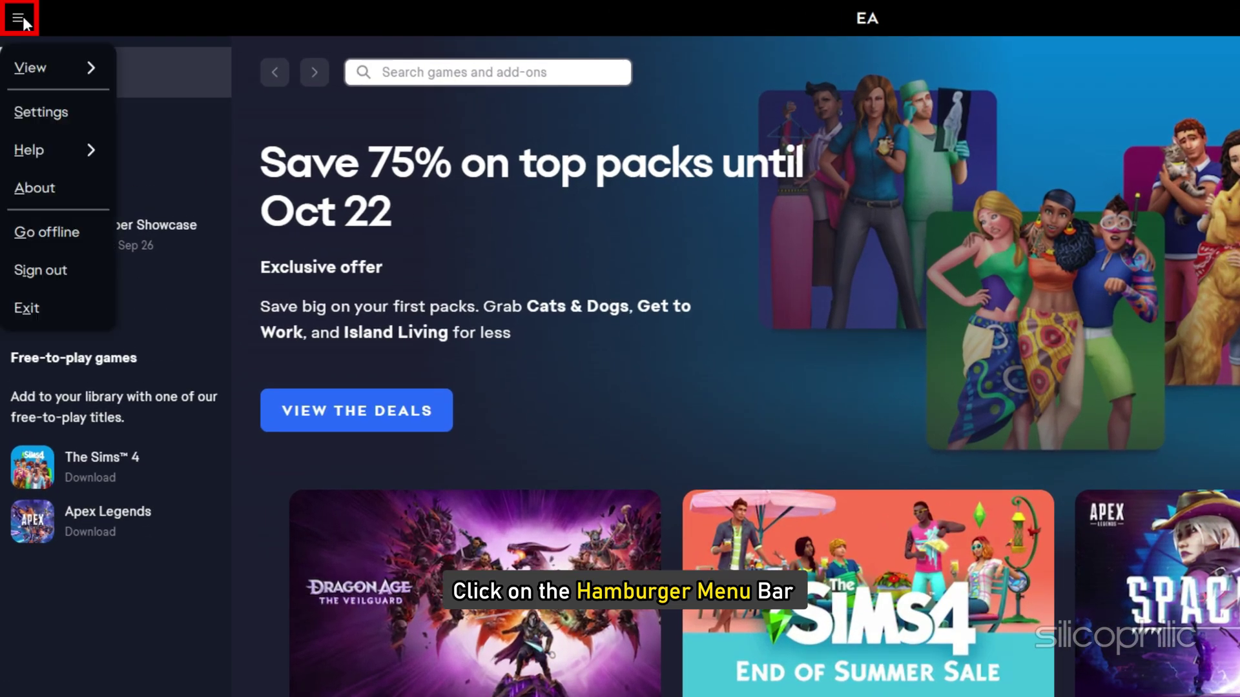
pyautogui.click(52, 232)
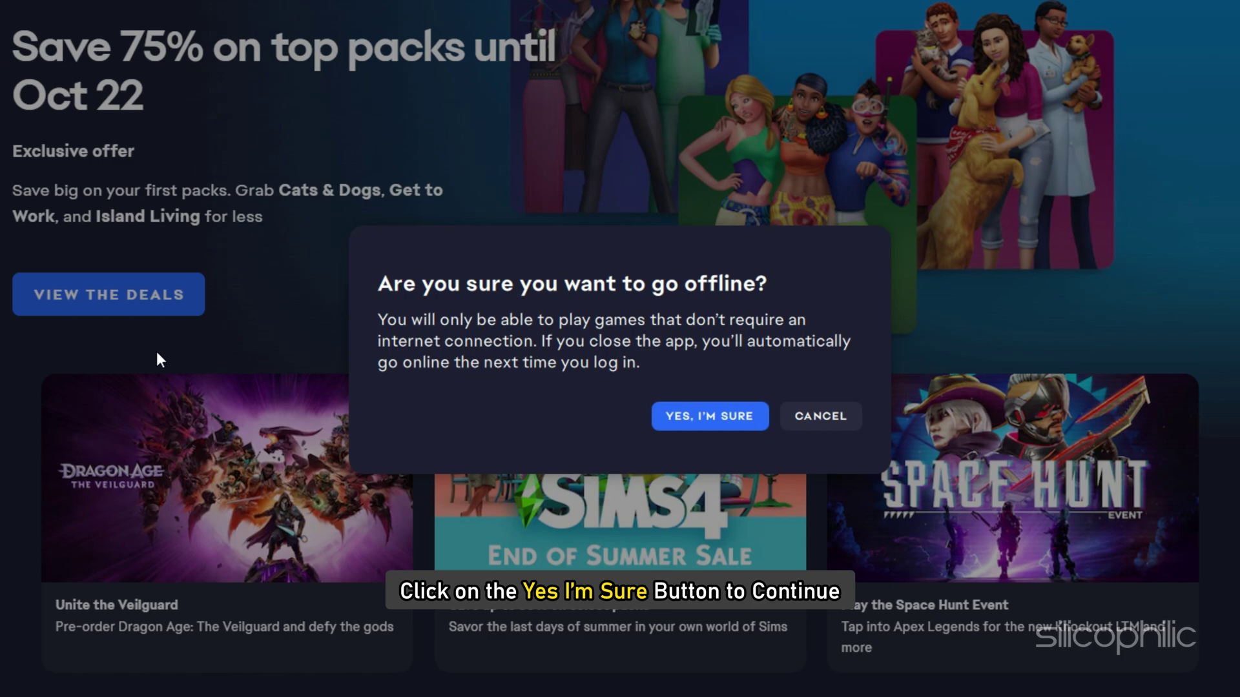
pyautogui.click(712, 420)
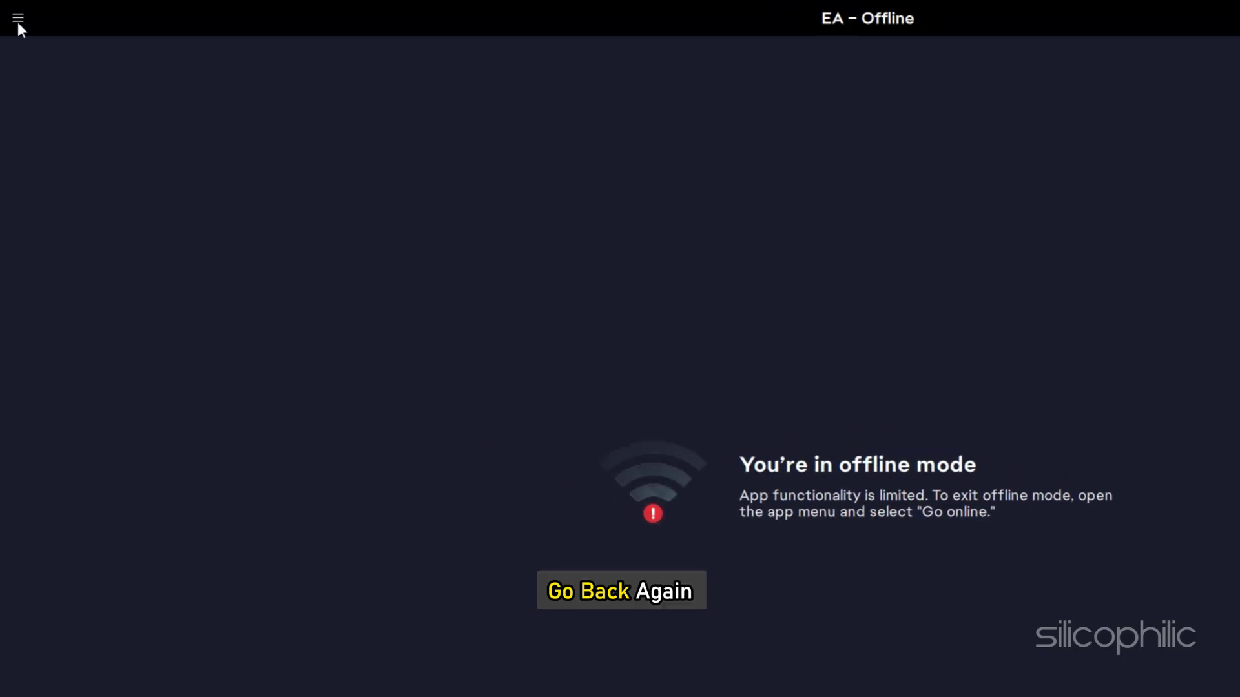
# Bring the EA app back online from its main menu.
pyautogui.click(18, 19)
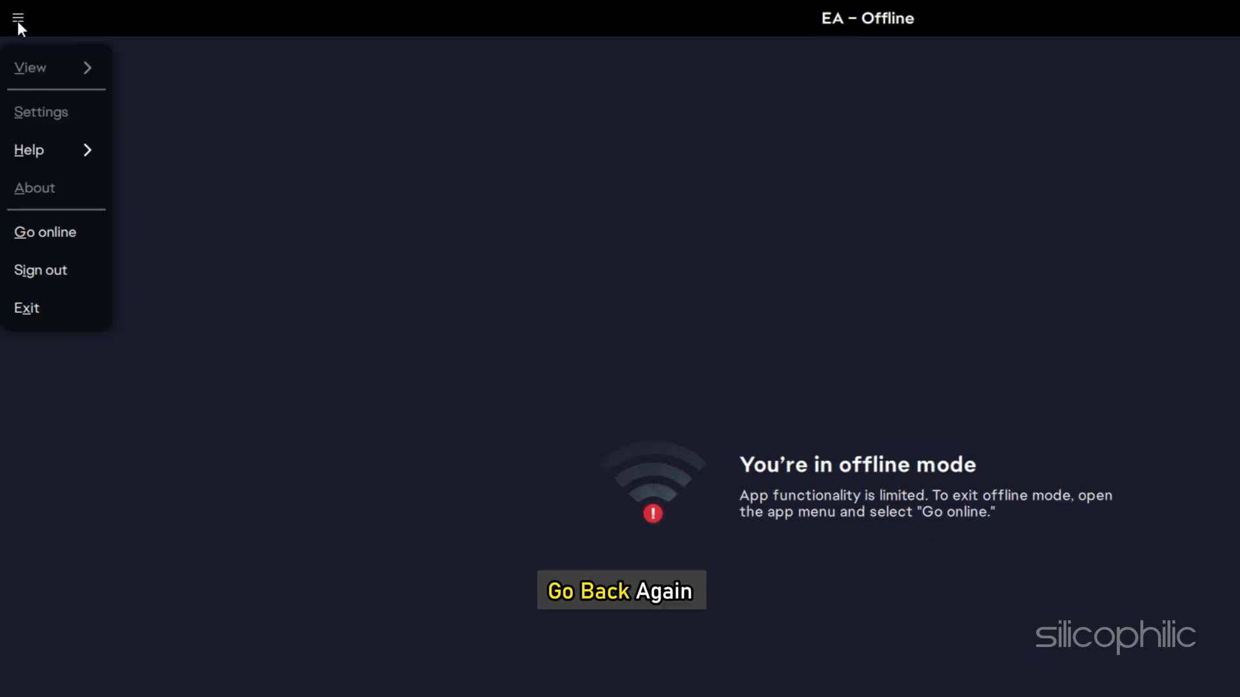
pyautogui.click(60, 234)
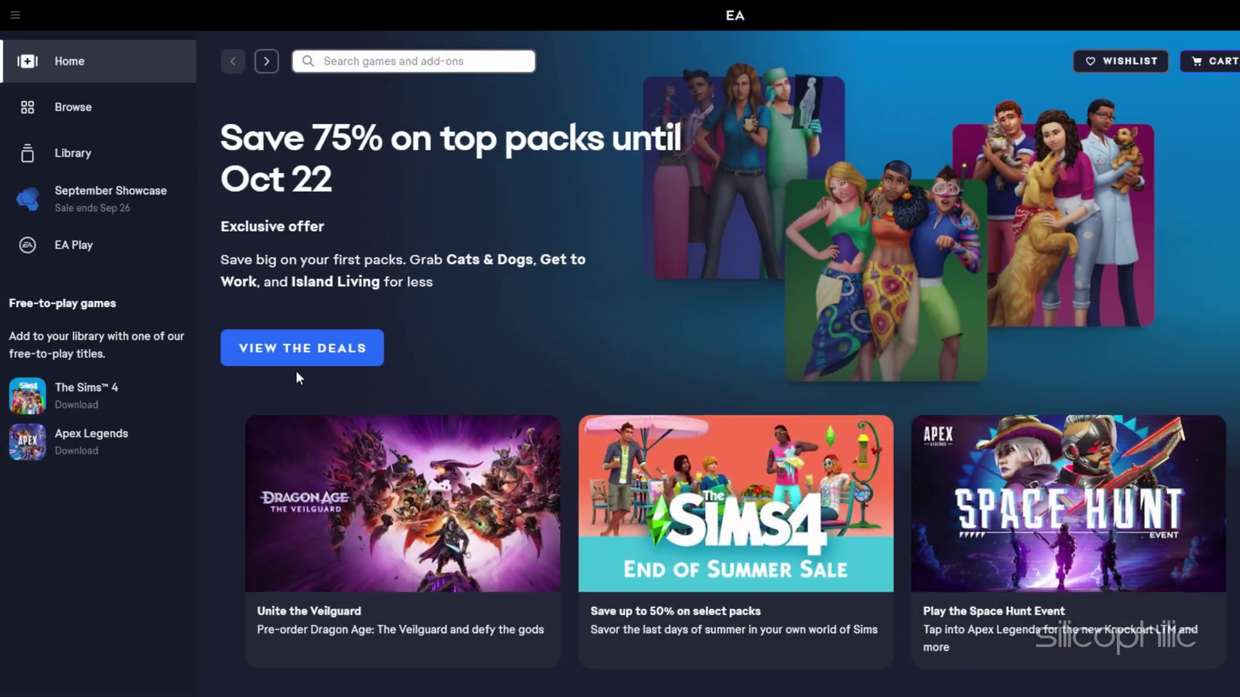
pyautogui.click(18, 17)
pyautogui.moveTo(29, 149)
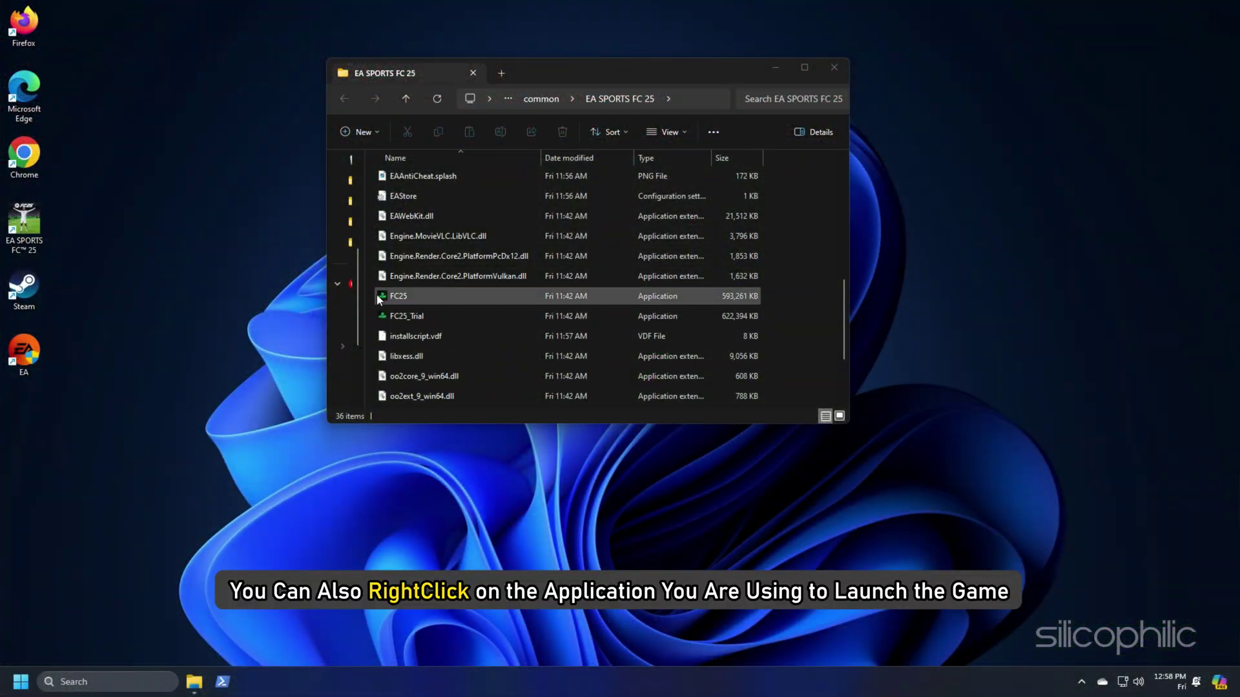
# Tick 'Run this program as an administrator' on FC25's Compatibility tab, apply and close Properties.
pyautogui.rightClick(382, 297)
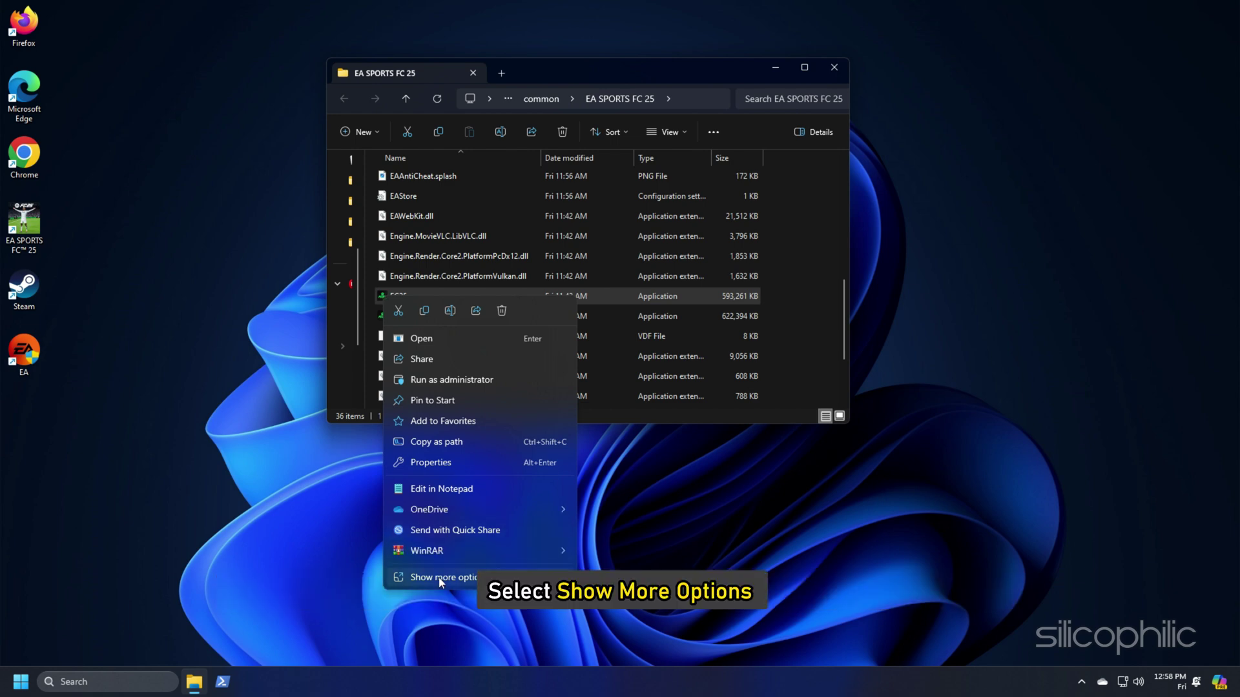
pyautogui.click(440, 580)
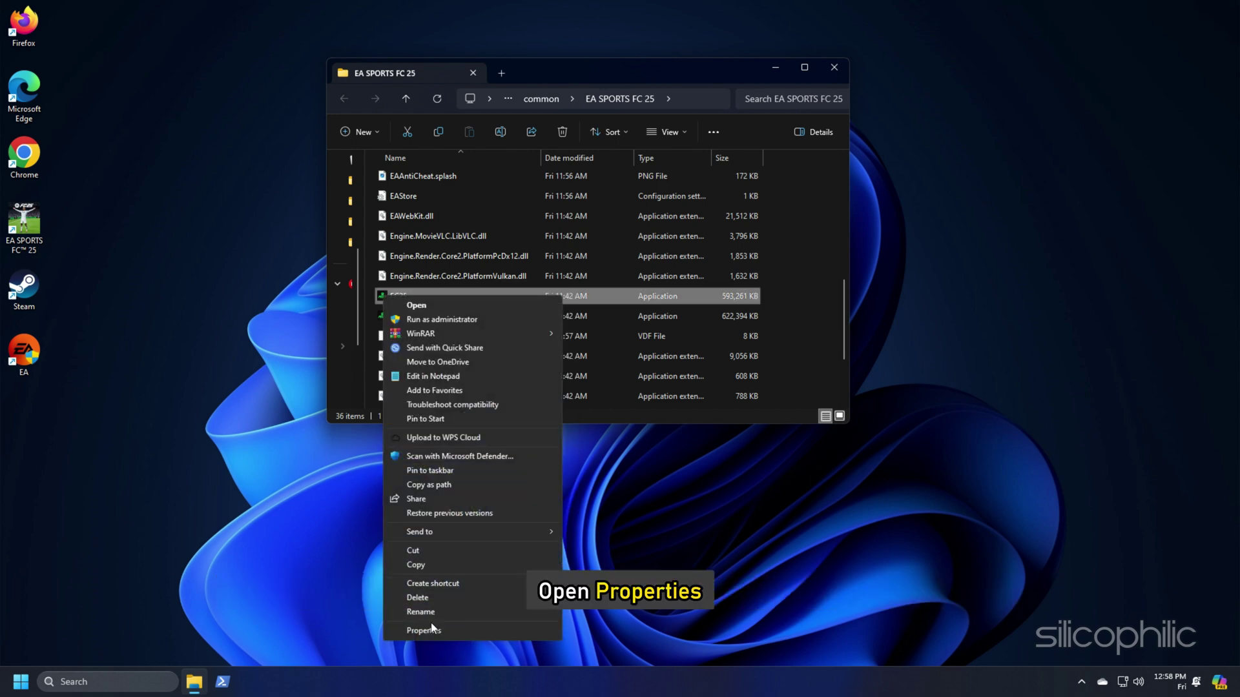
pyautogui.click(431, 628)
pyautogui.click(591, 100)
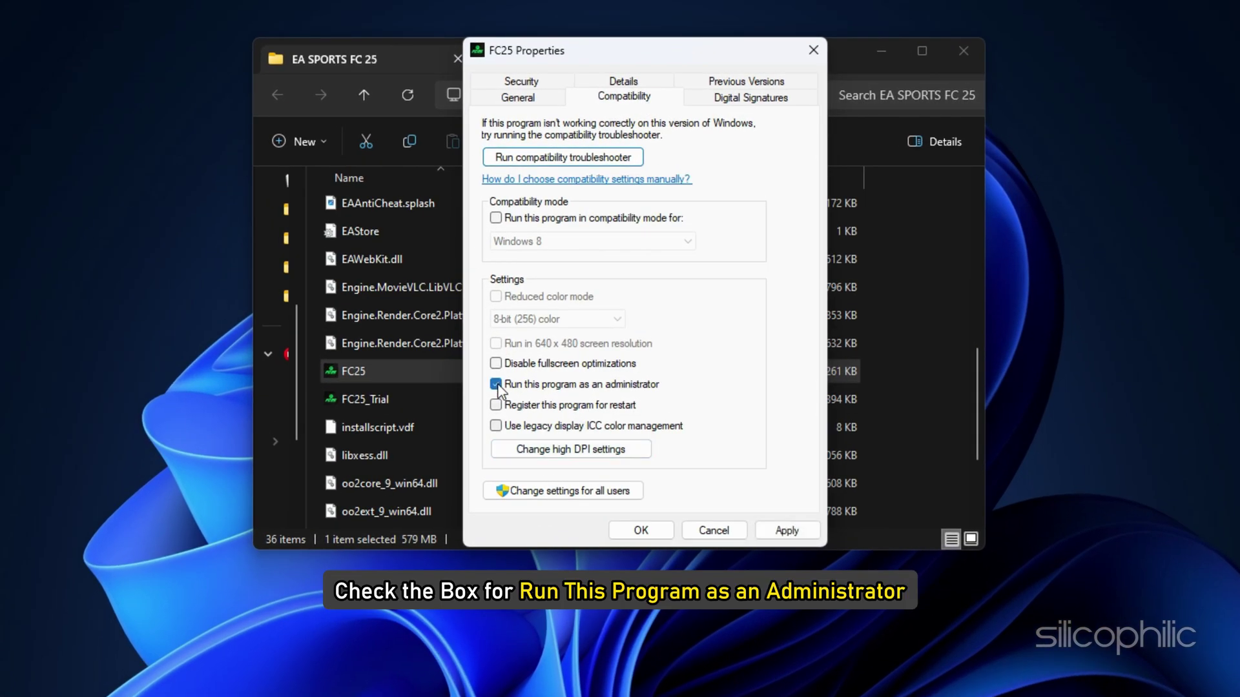
pyautogui.click(805, 531)
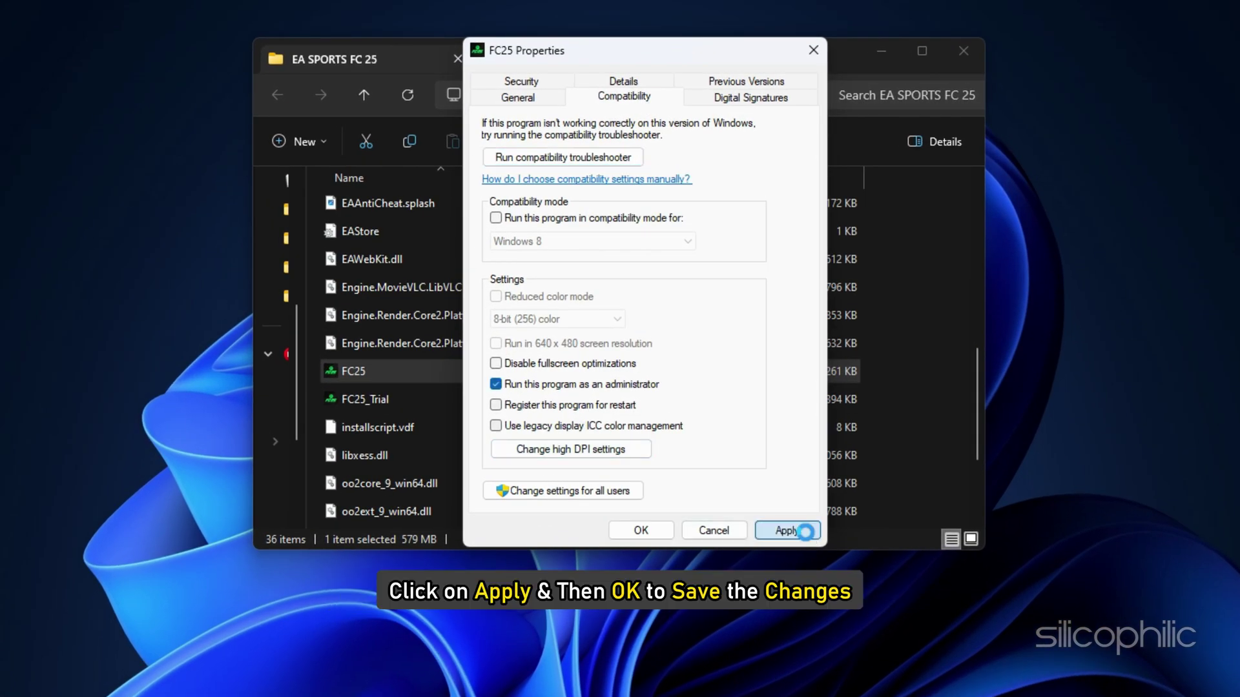
pyautogui.click(648, 533)
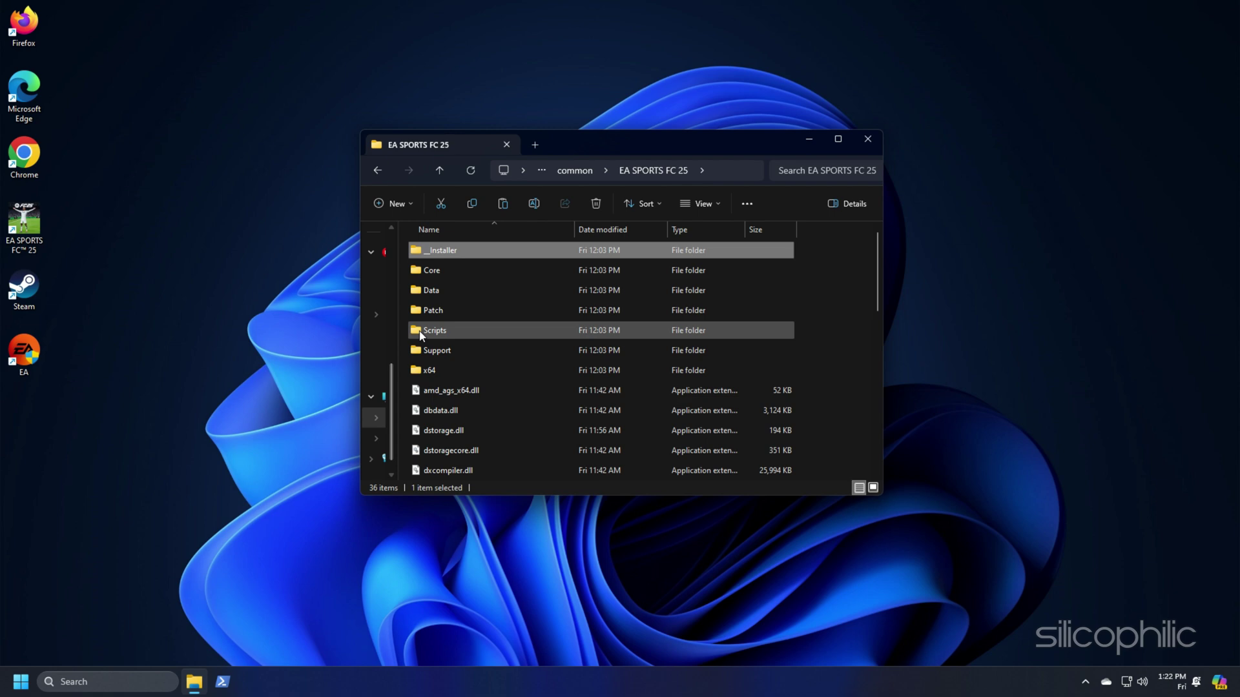
# Open _Installer > EAAntiCheat and select EAAntiCheat.Installer.
pyautogui.doubleClick(438, 251)
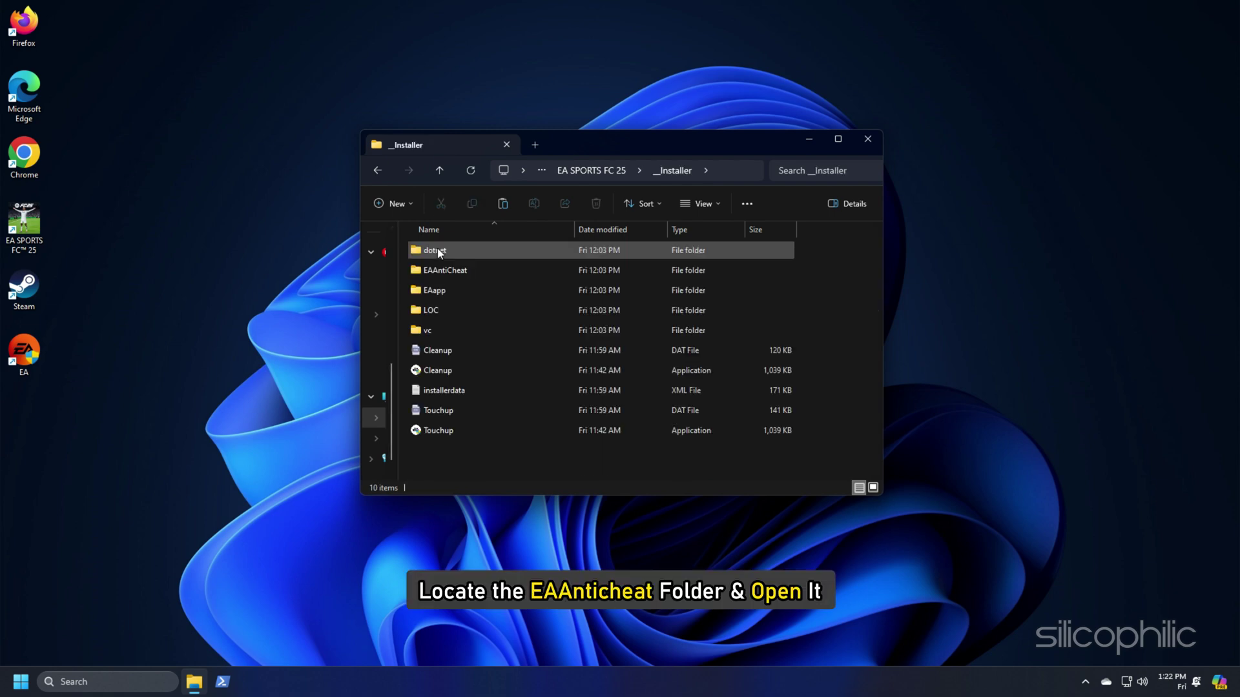
pyautogui.doubleClick(432, 269)
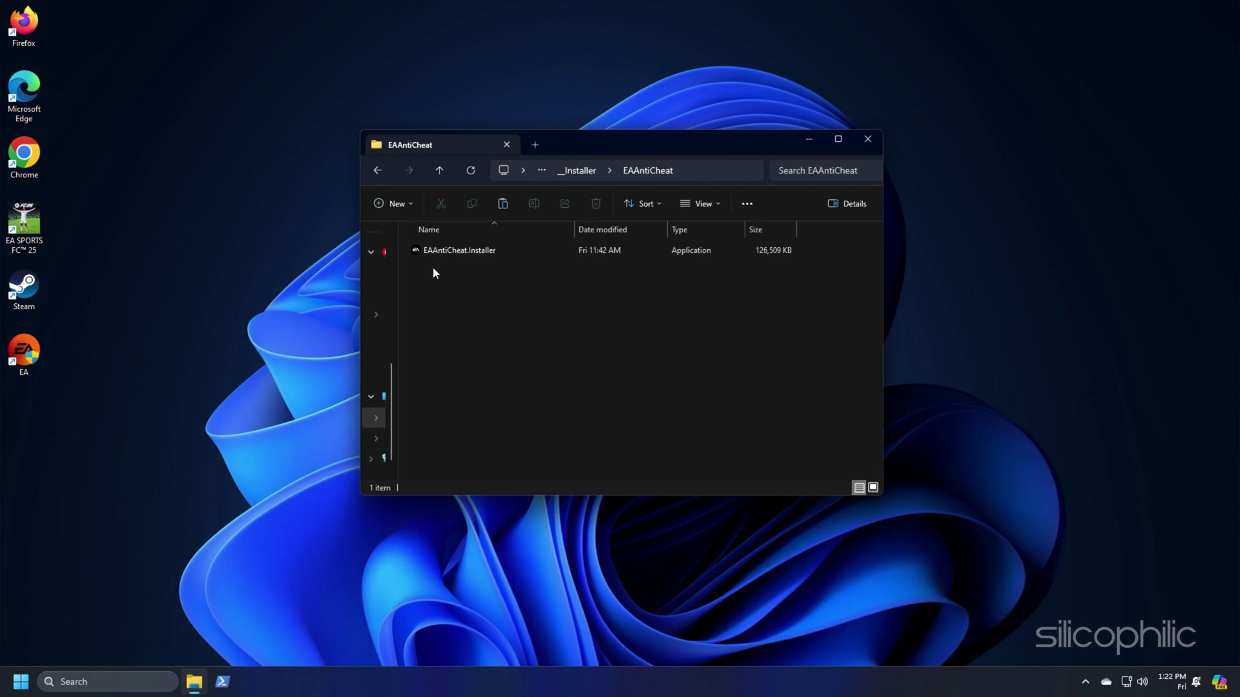
pyautogui.click(435, 247)
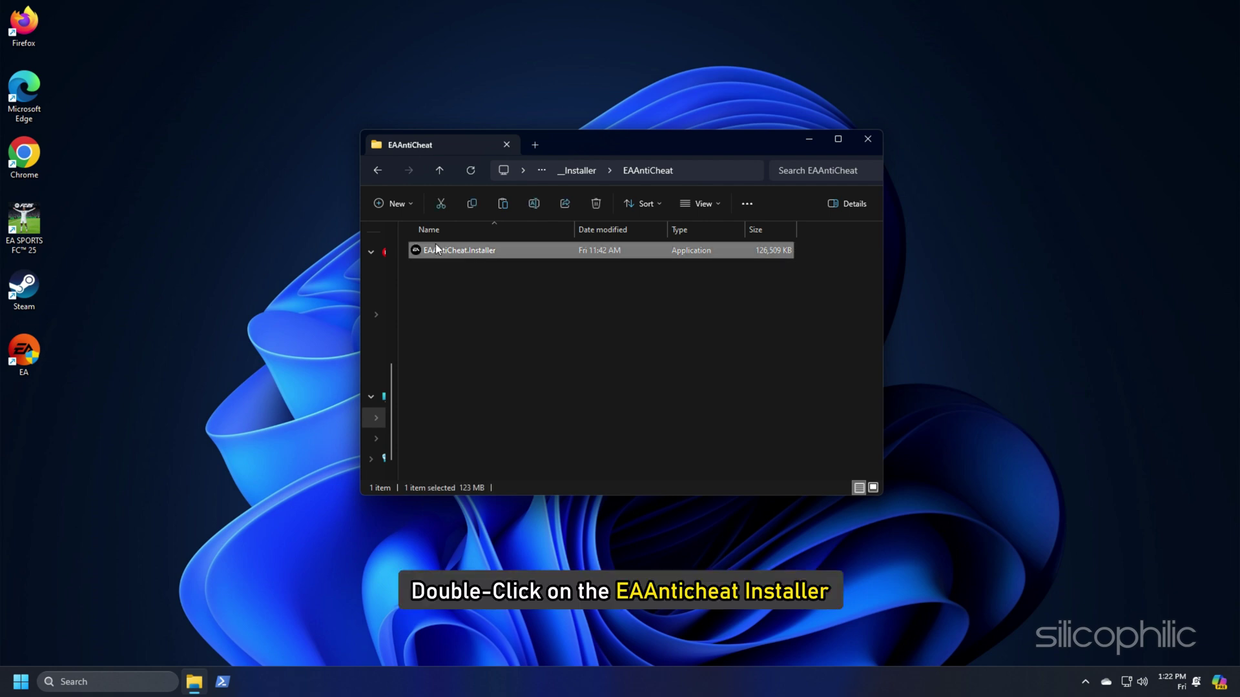
# Launch EAAntiCheat.Installer, choose the installed FC 24 entry and start a Repair.
pyautogui.doubleClick(437, 250)
pyautogui.click(711, 445)
pyautogui.click(535, 221)
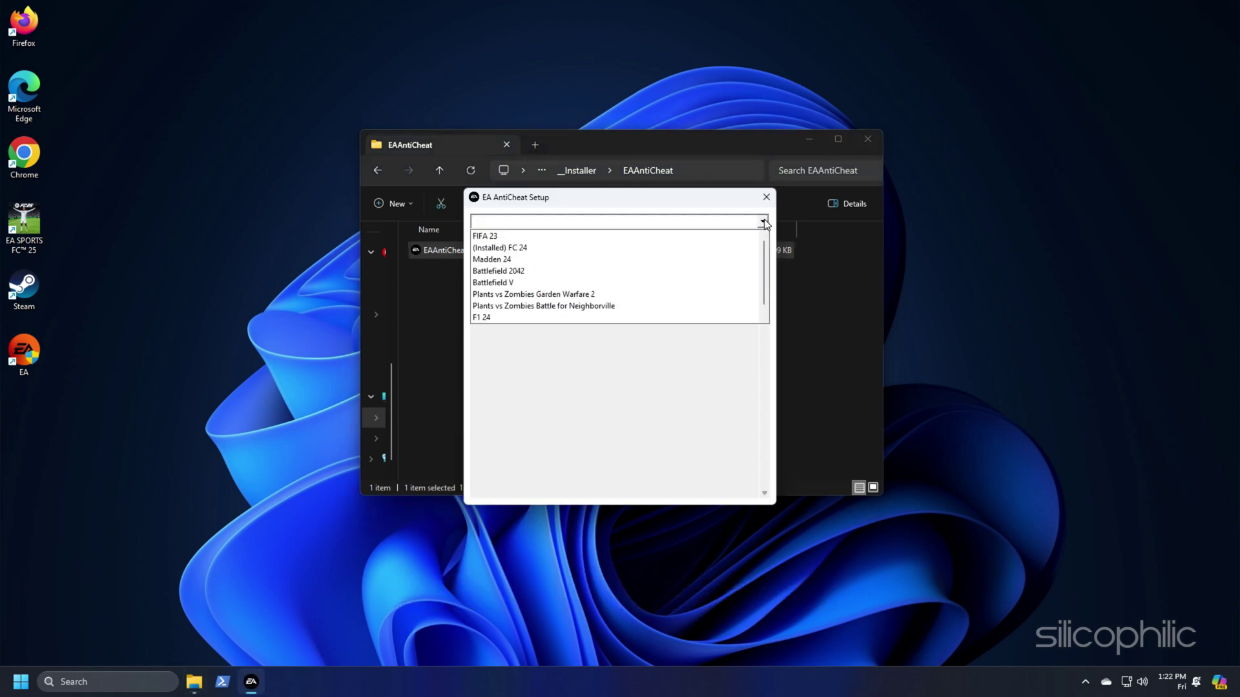
pyautogui.click(513, 247)
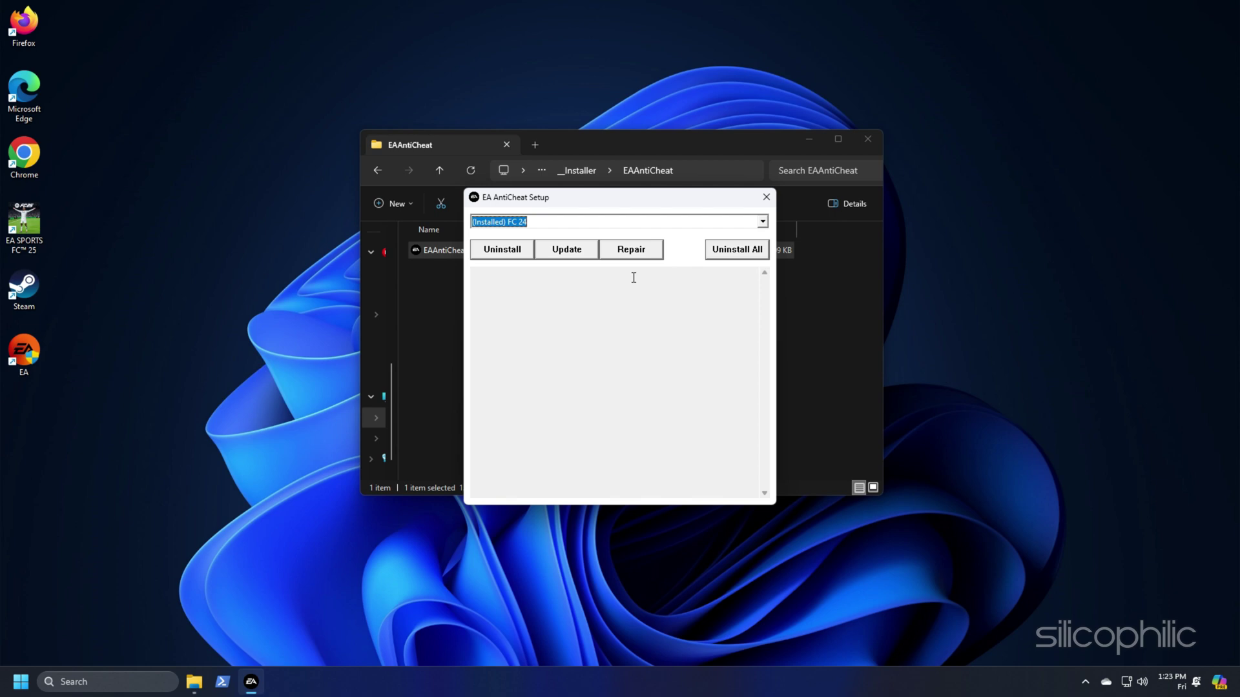
pyautogui.click(633, 254)
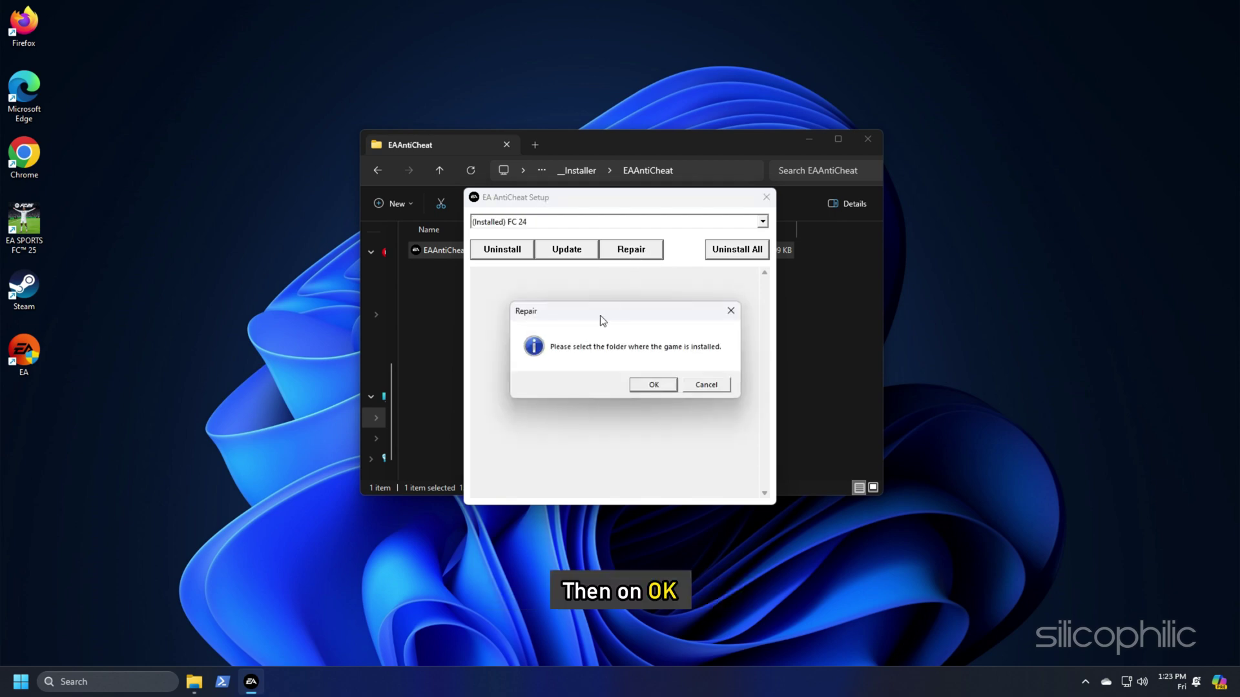
pyautogui.click(650, 385)
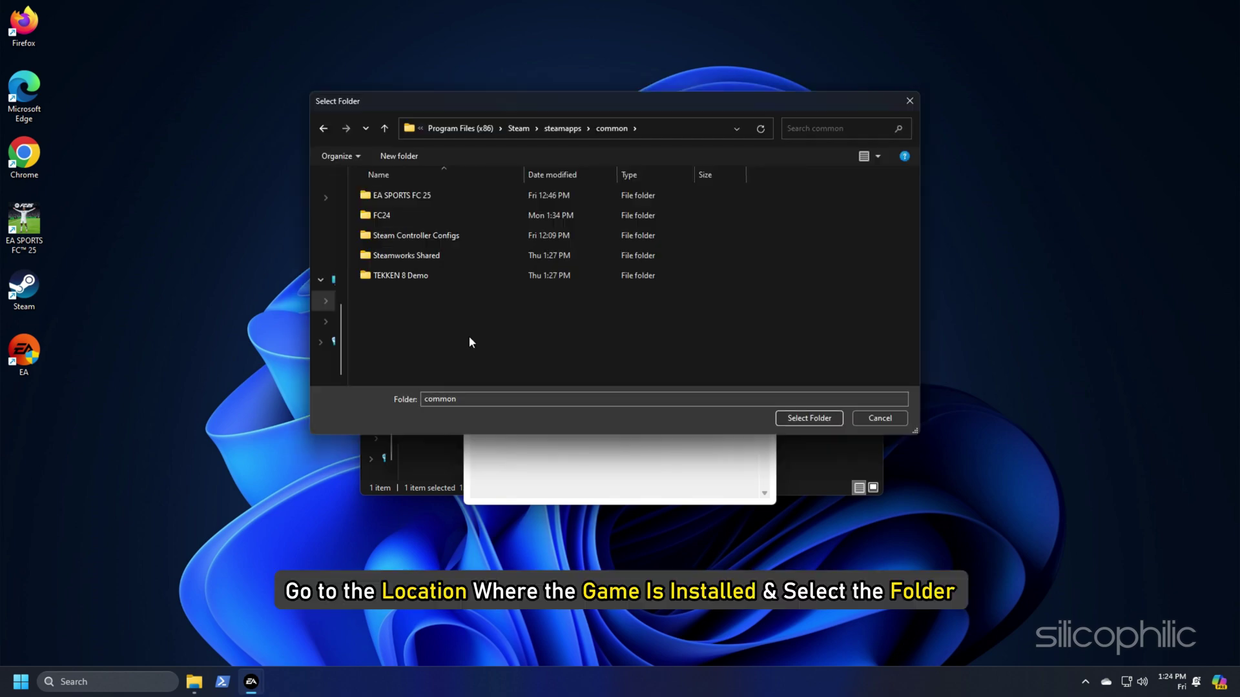
# Point the repair at the EA SPORTS FC 25 folder, then run Update.
pyautogui.click(416, 198)
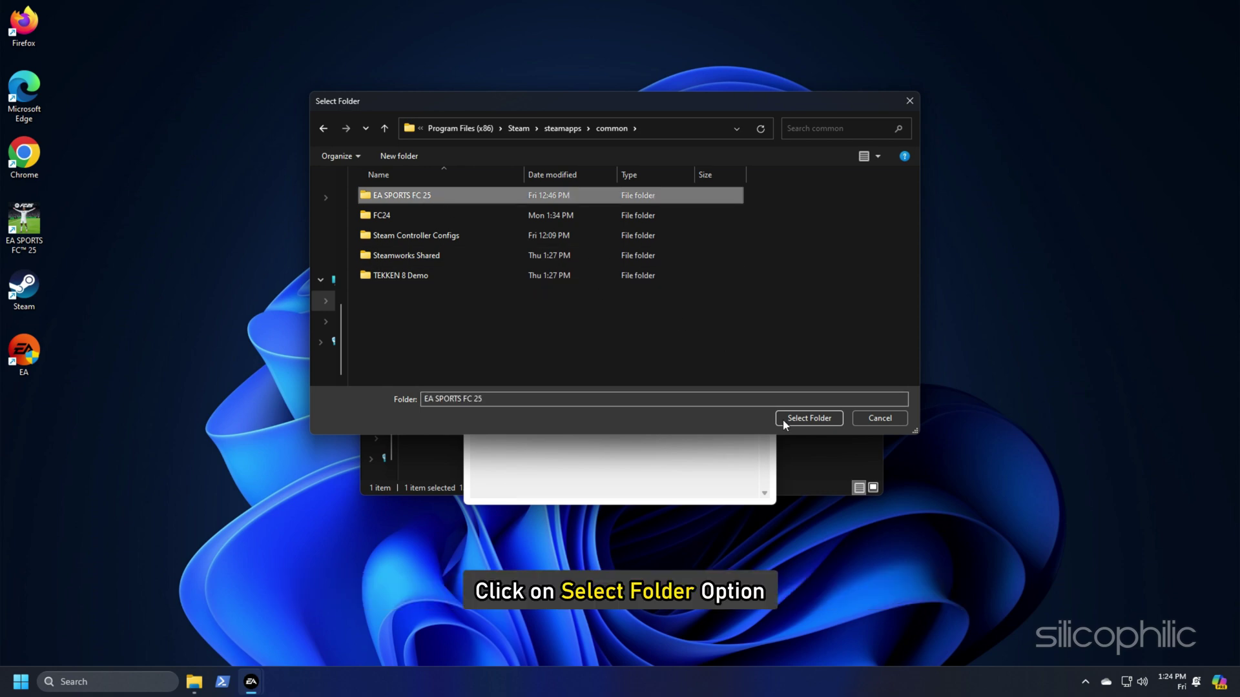
pyautogui.click(810, 419)
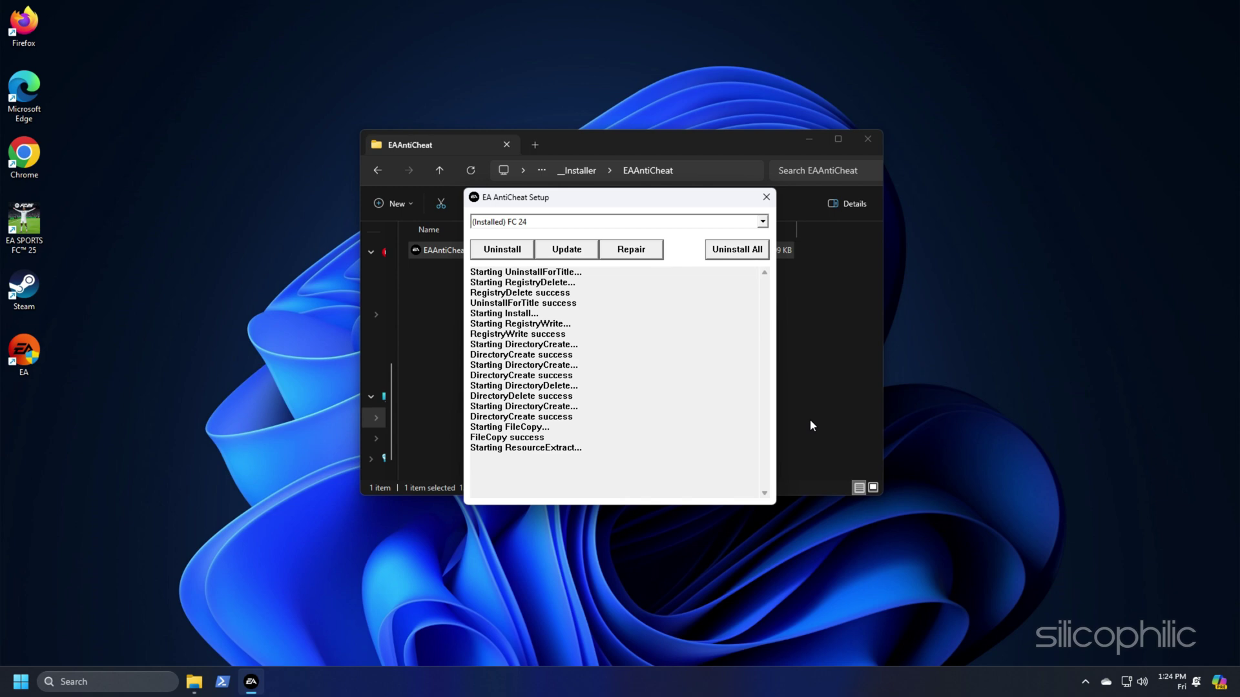
pyautogui.click(568, 251)
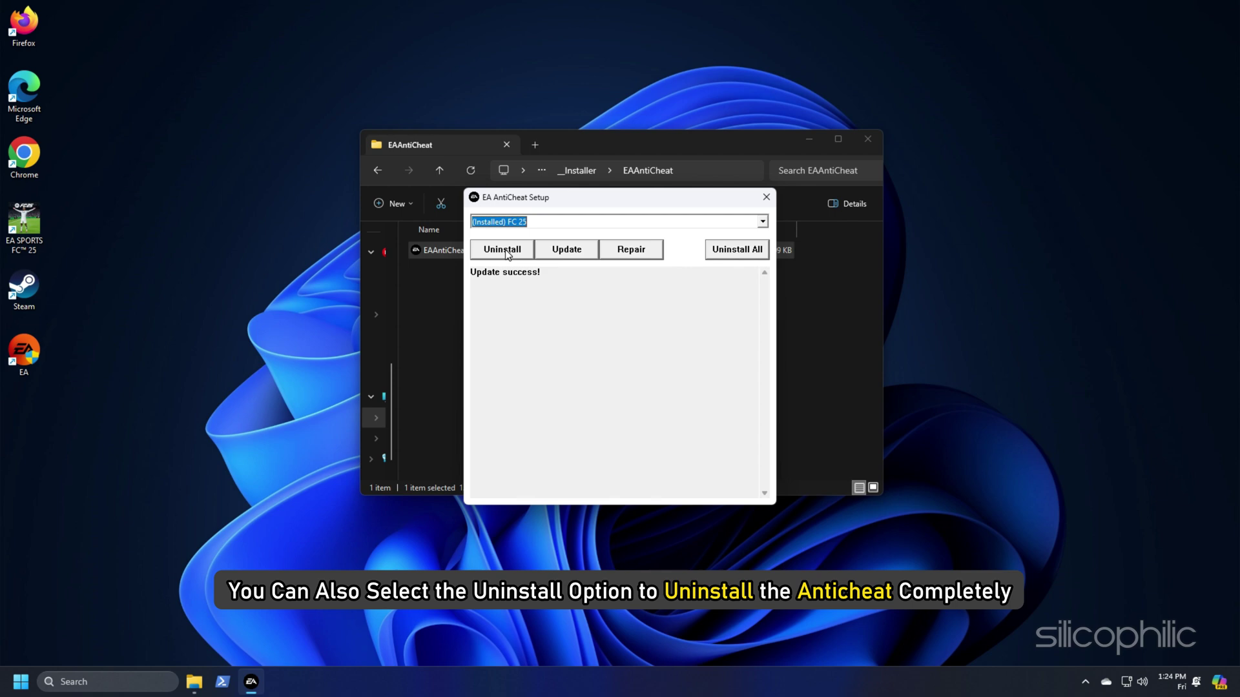
# Uninstall EA AntiCheat, then pick FC 25 from the game list and install it again.
pyautogui.click(504, 251)
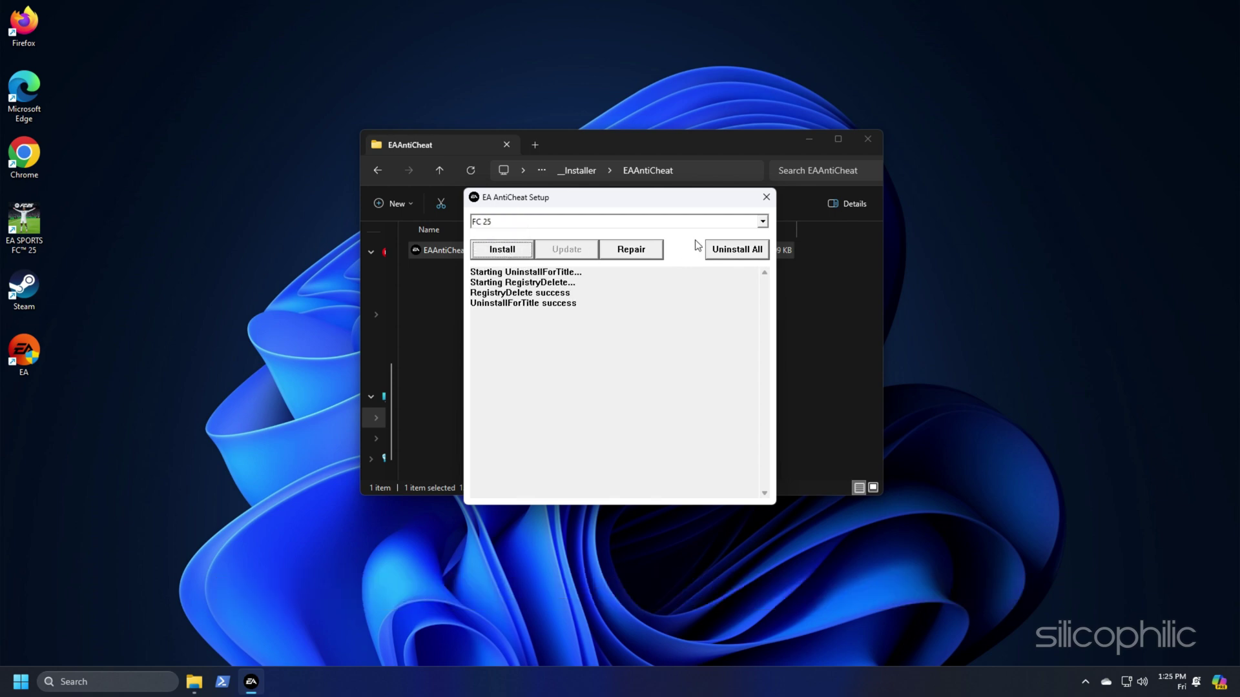
pyautogui.click(763, 223)
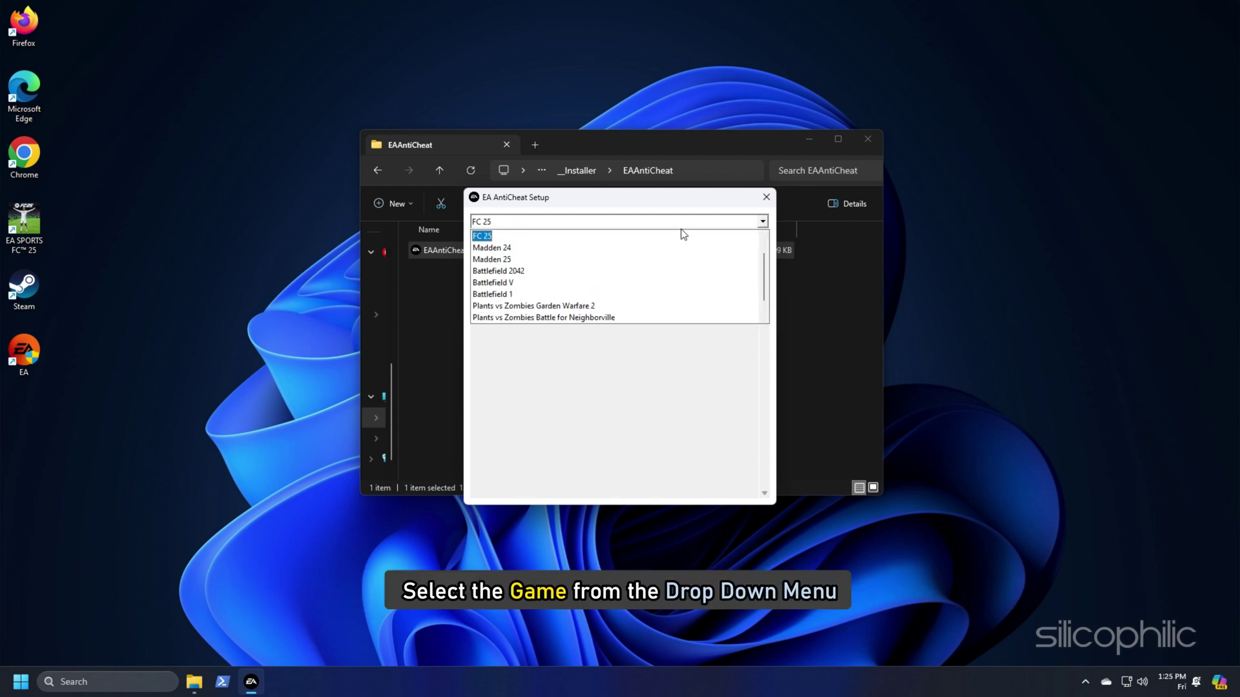
pyautogui.click(481, 238)
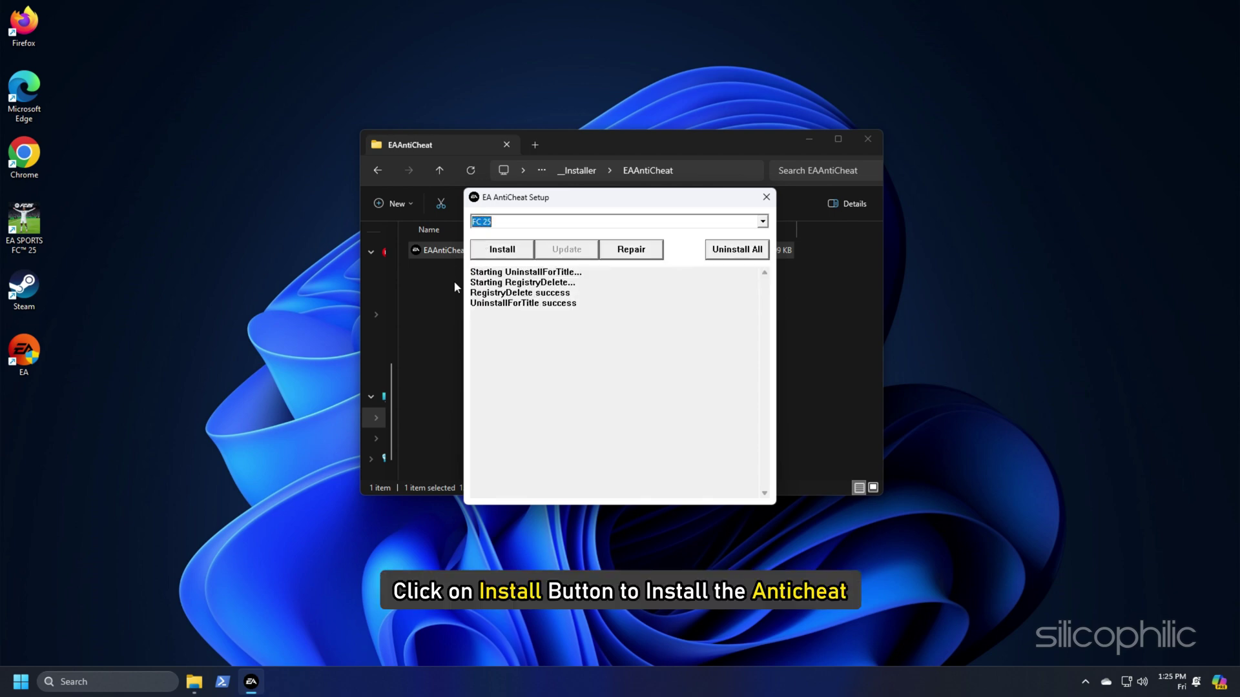
pyautogui.click(506, 252)
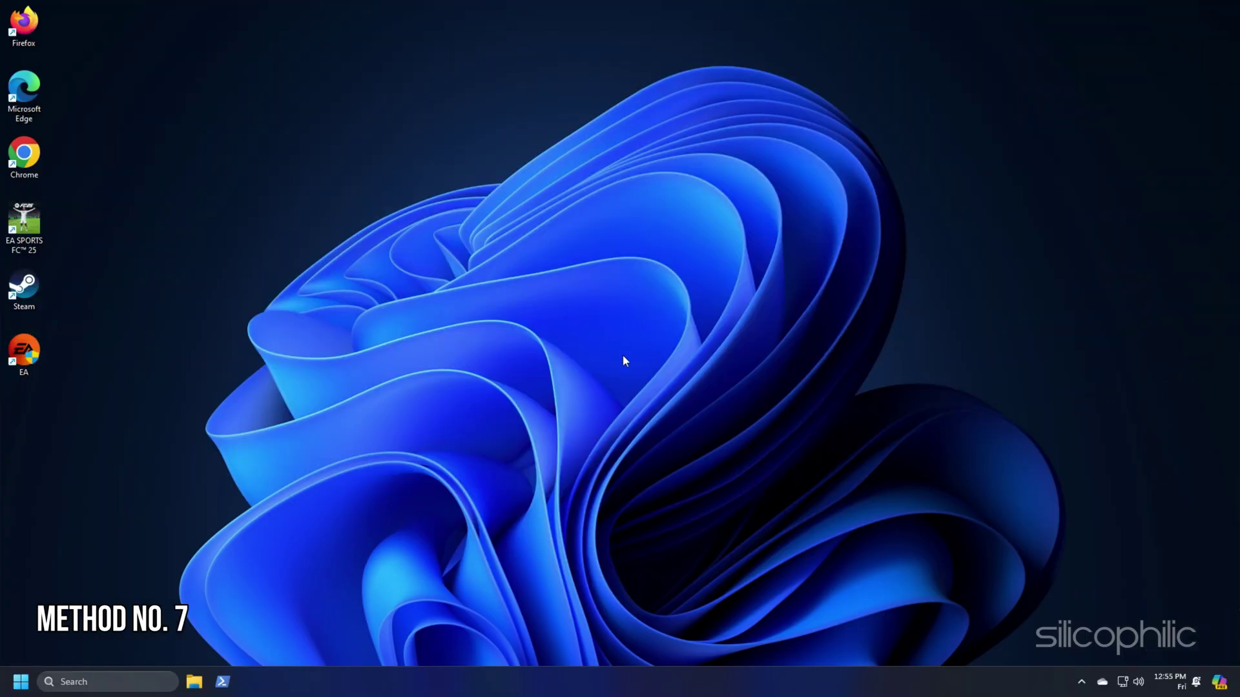
# Open %programdata% from the Win+R Run box.
pyautogui.press('super+r')
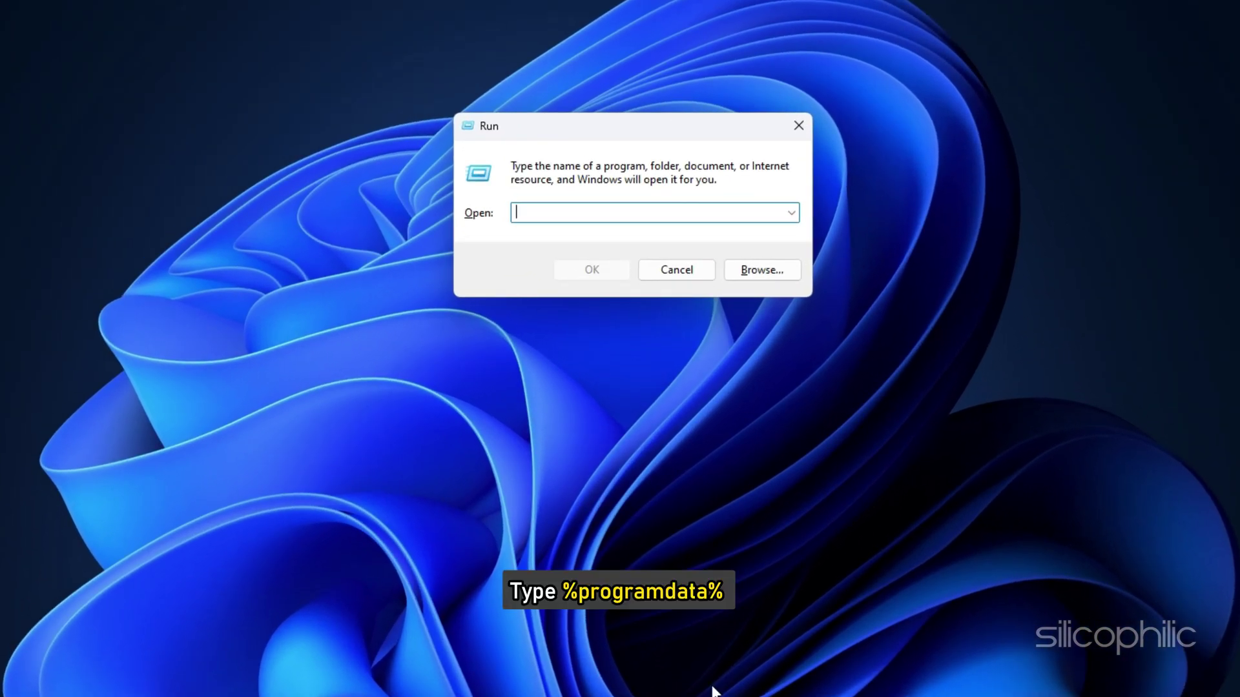
pyautogui.write('%pro')
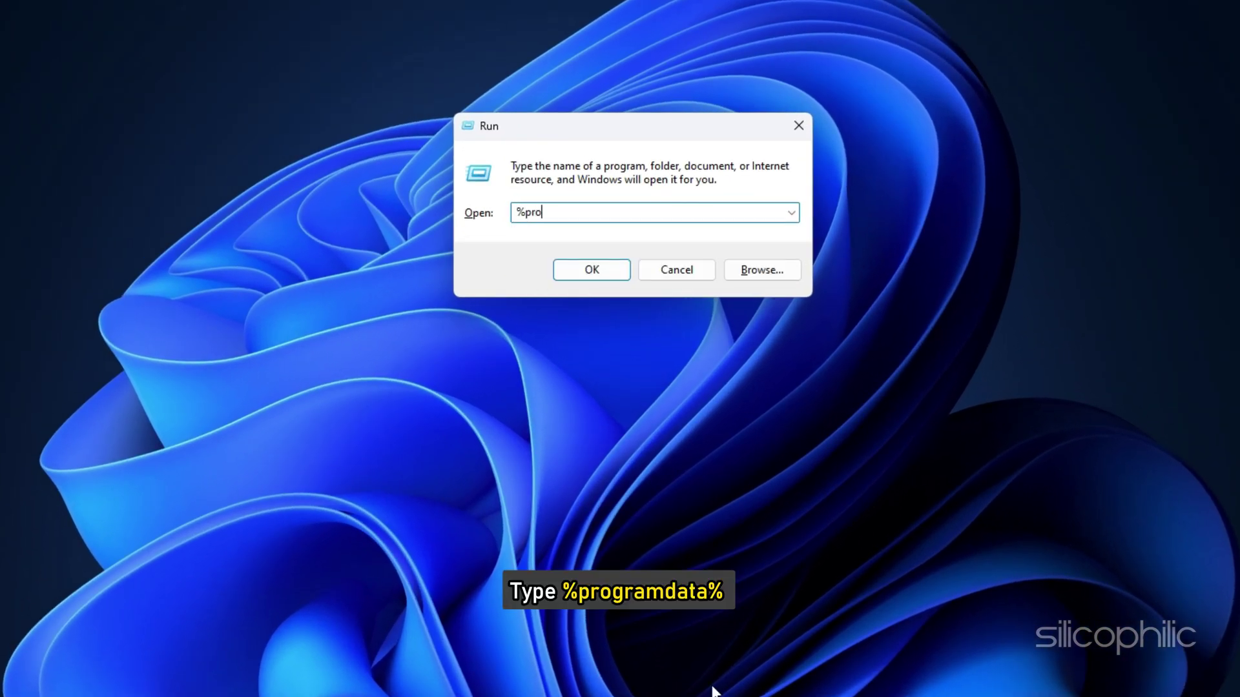
pyautogui.write('gramdata%')
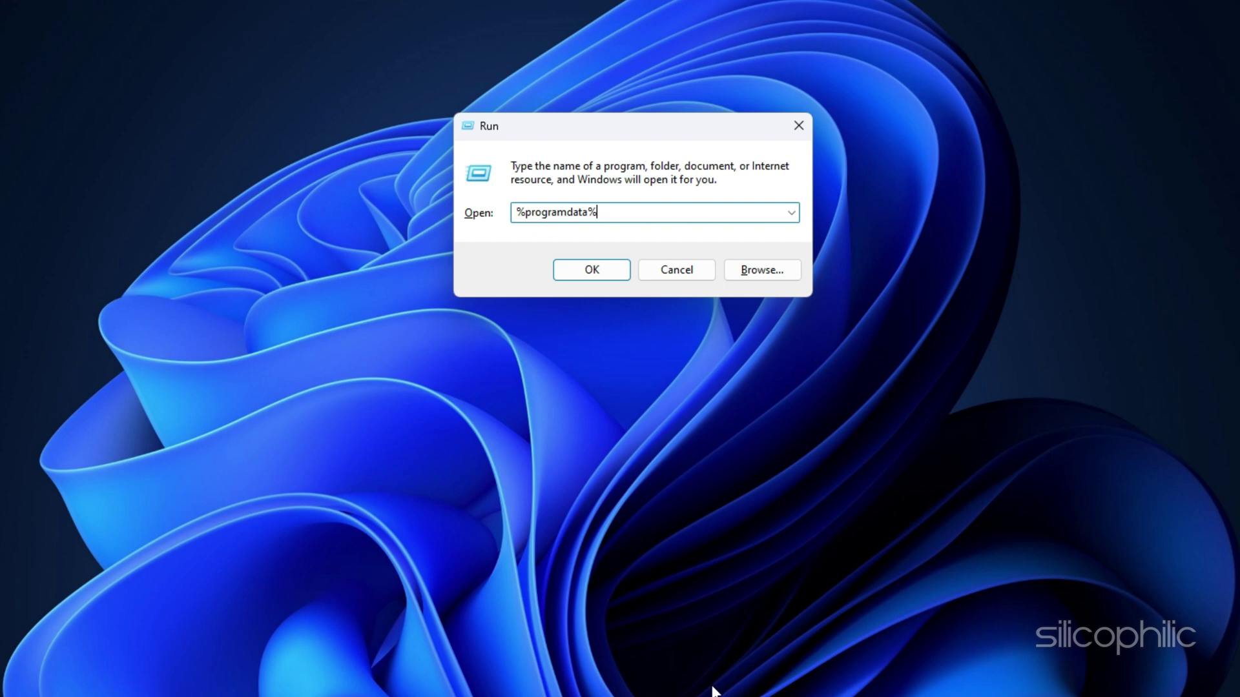
pyautogui.click(598, 276)
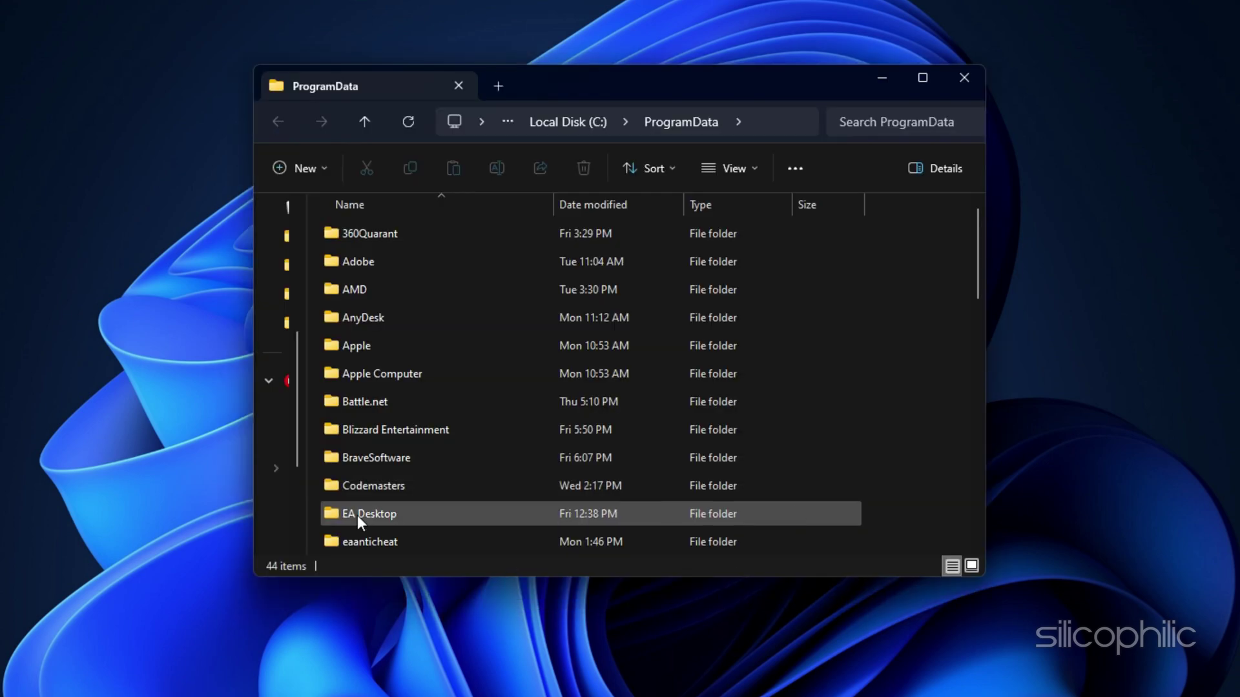
pyautogui.scroll(-2, 461, 510)
# Open EA Desktop and show the full context menu for its top subfolder.
pyautogui.doubleClick(331, 346)
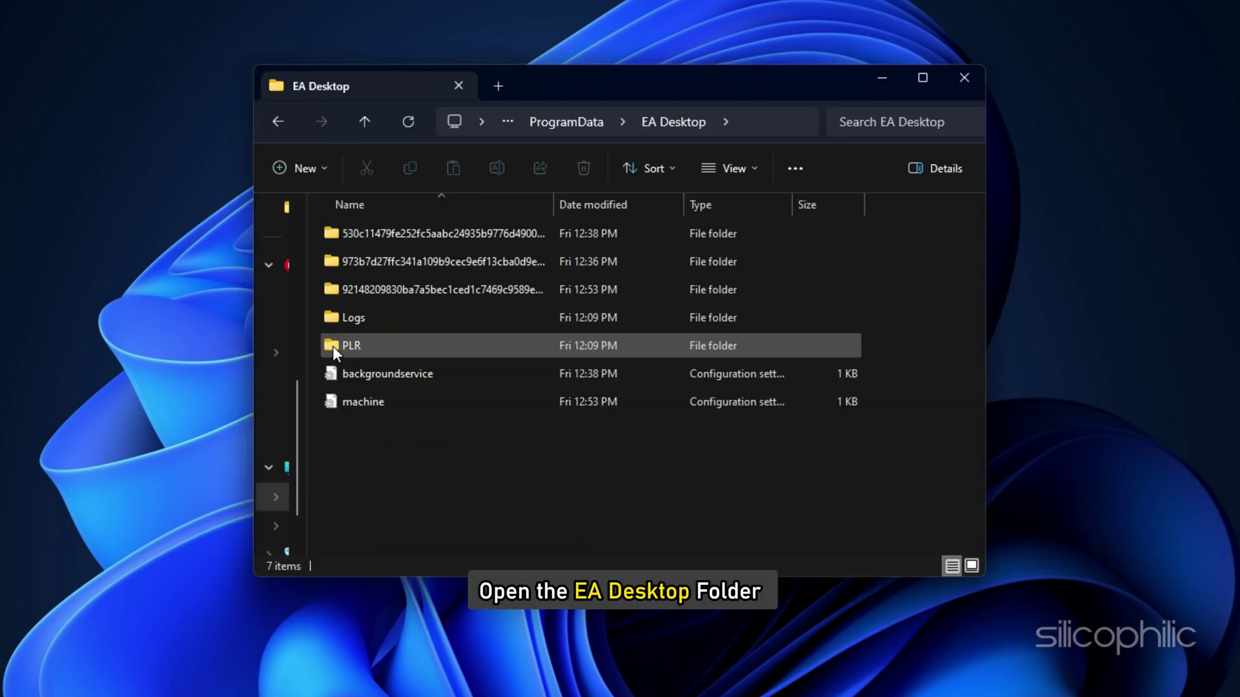
pyautogui.click(351, 346)
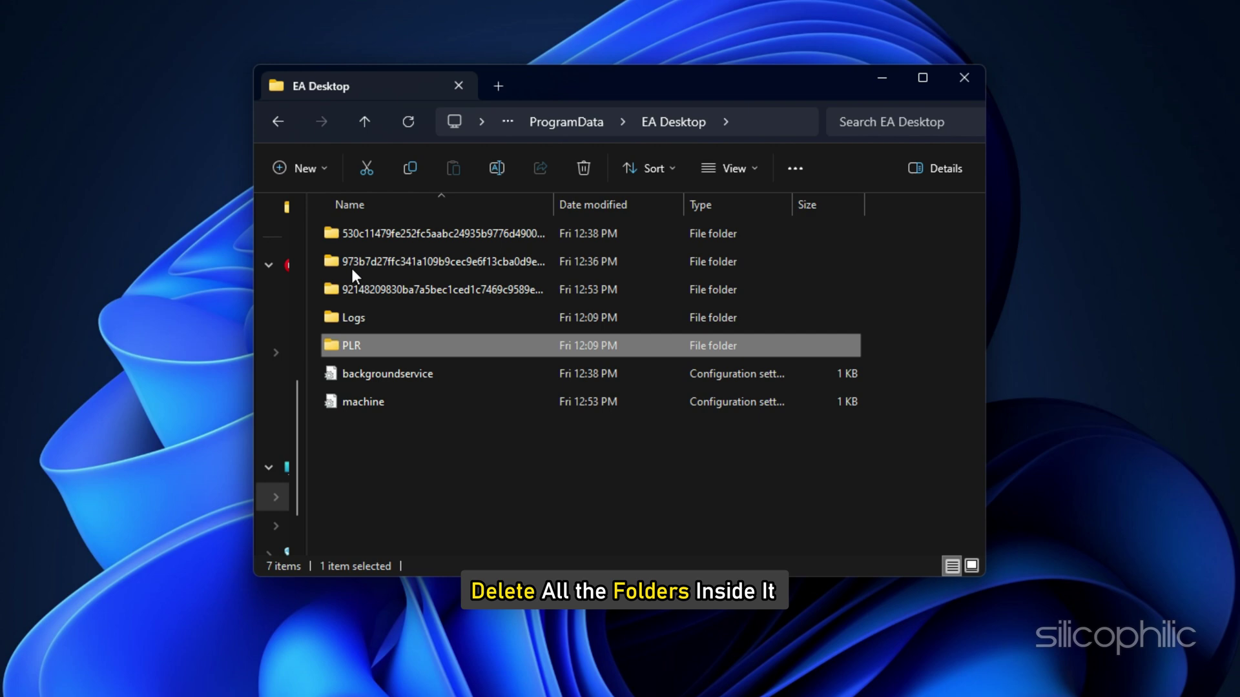
pyautogui.keyDown('shift'); pyautogui.click(350, 236); pyautogui.keyUp('shift')
pyautogui.click(432, 359)
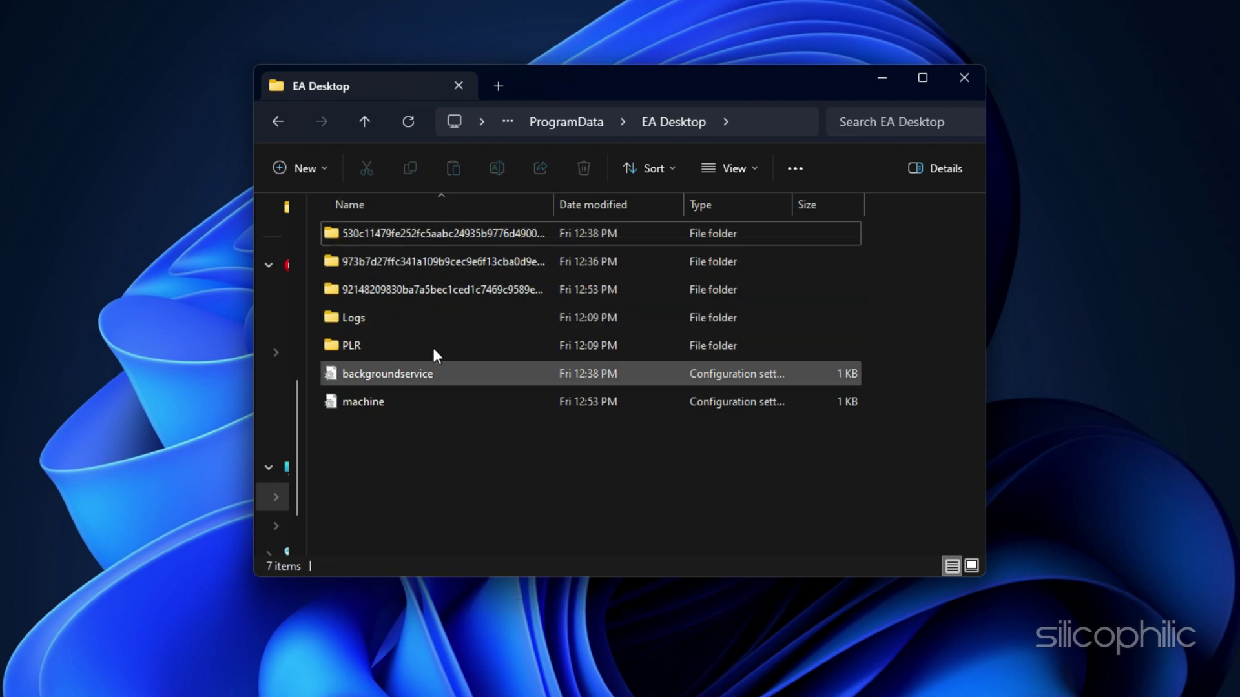
pyautogui.rightClick(335, 230)
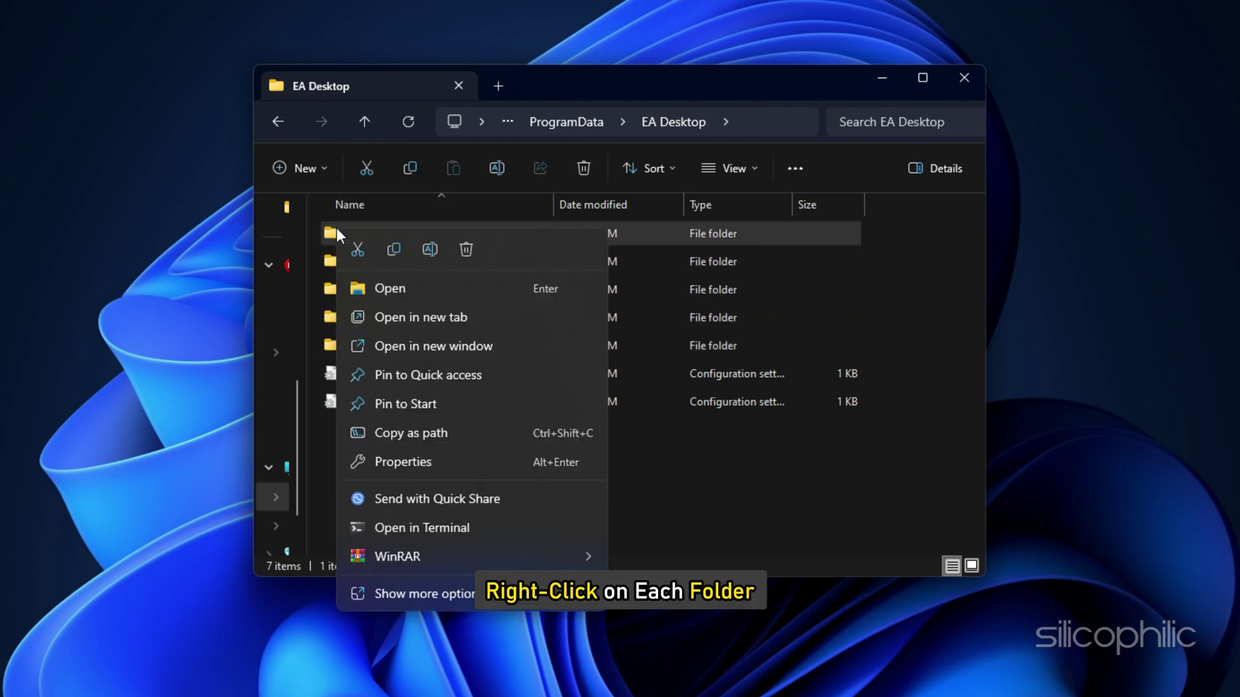
pyautogui.click(418, 595)
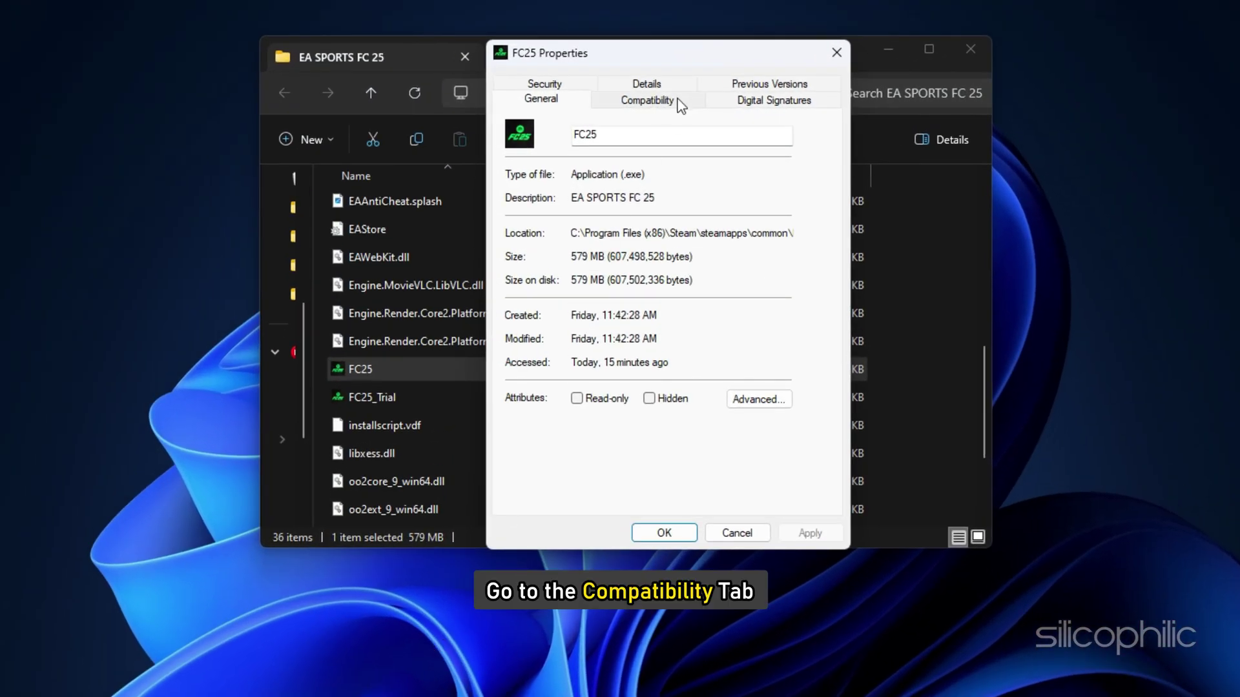
# Set FC25 to run in compatibility mode for Windows 8 and save the setting.
pyautogui.click(671, 101)
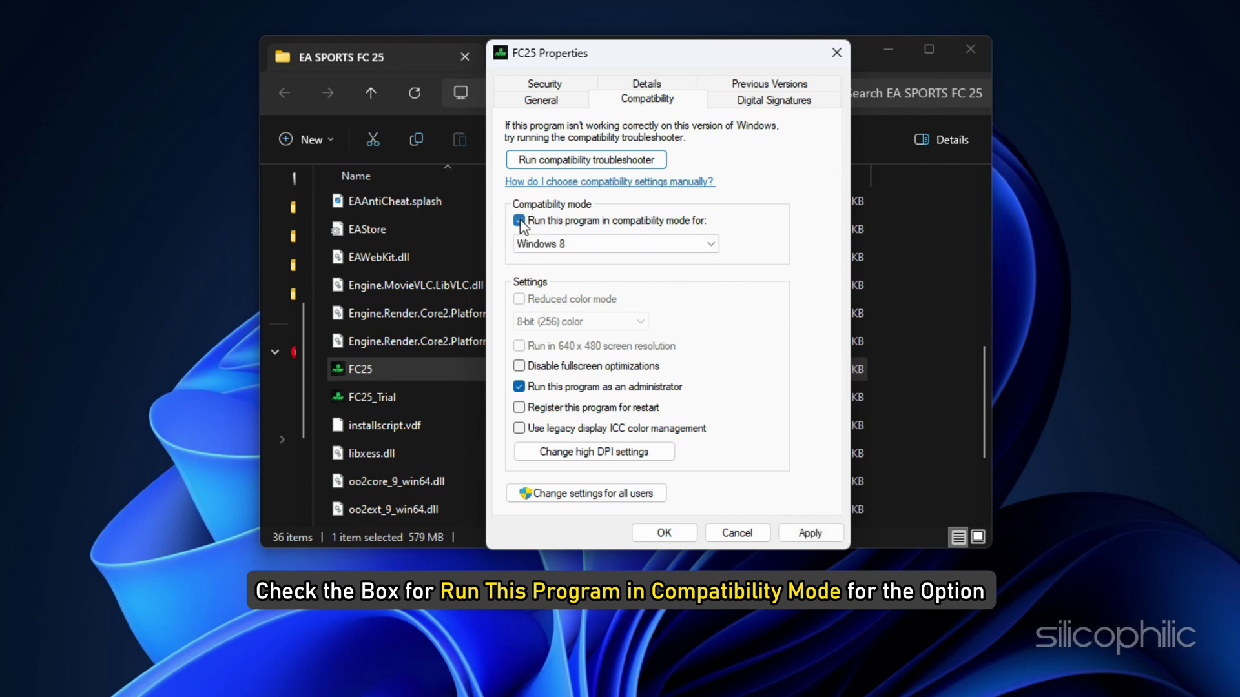
pyautogui.click(697, 244)
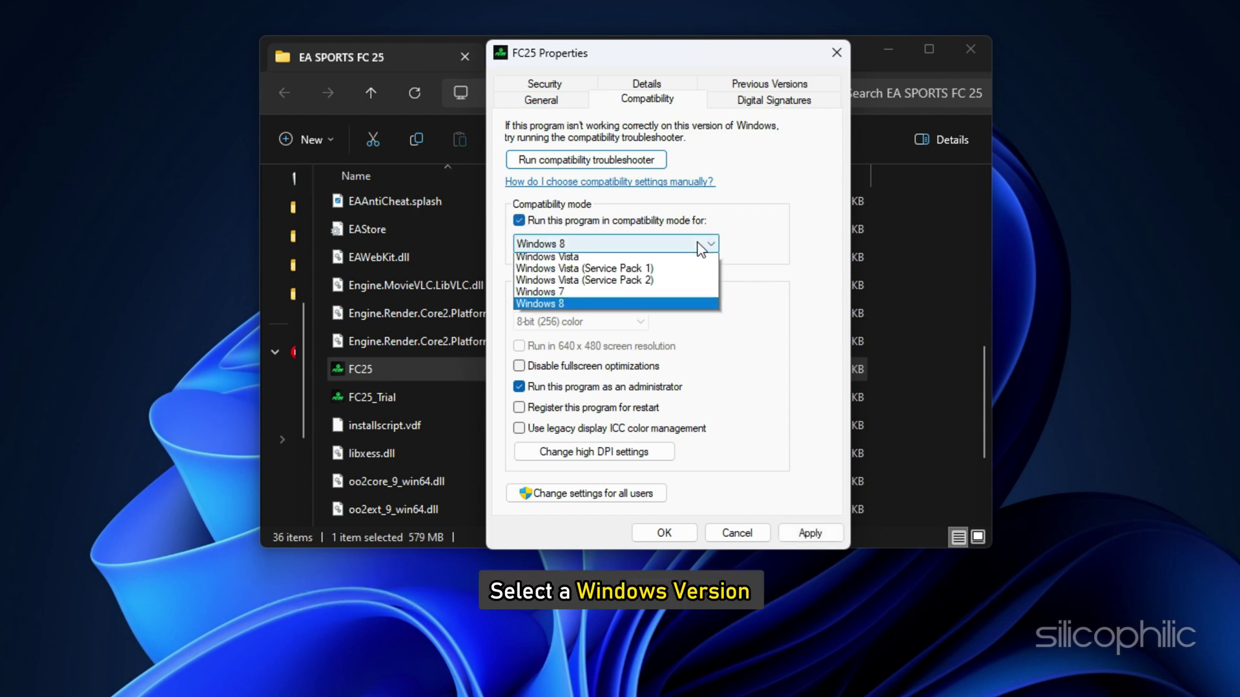
pyautogui.click(560, 301)
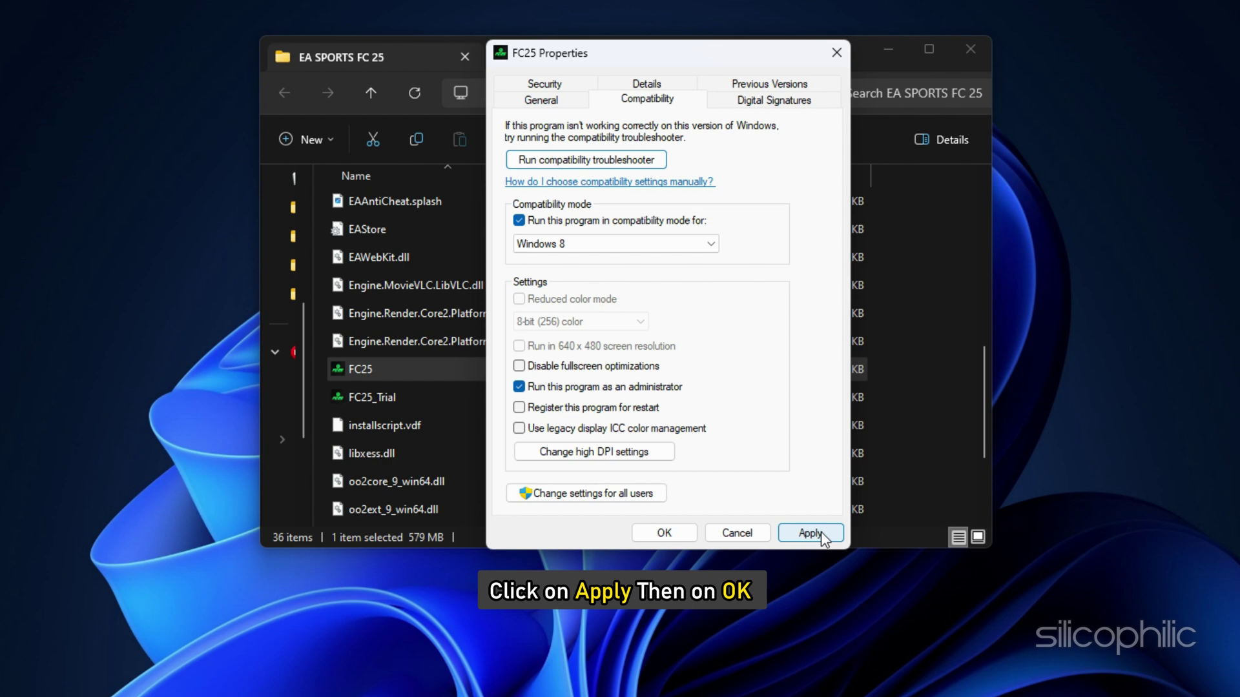
pyautogui.click(665, 533)
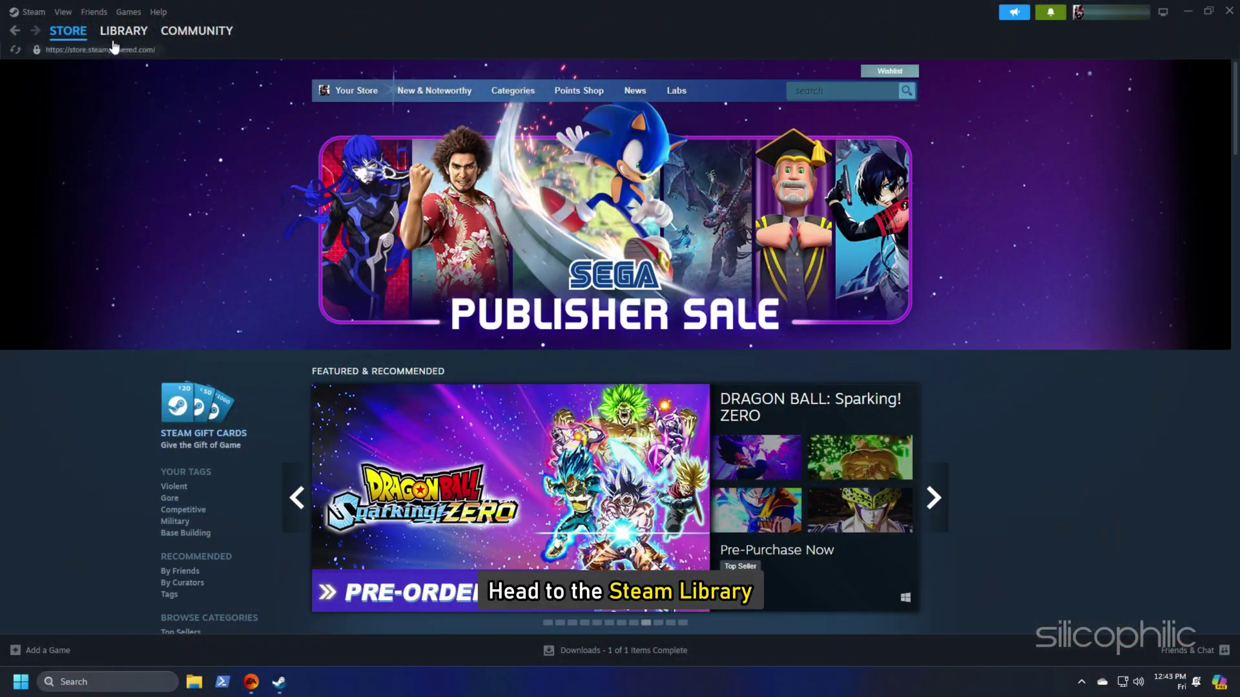
# Verify the integrity of EA SPORTS FC 25's game files from its Steam Properties, Installed Files section.
pyautogui.click(123, 30)
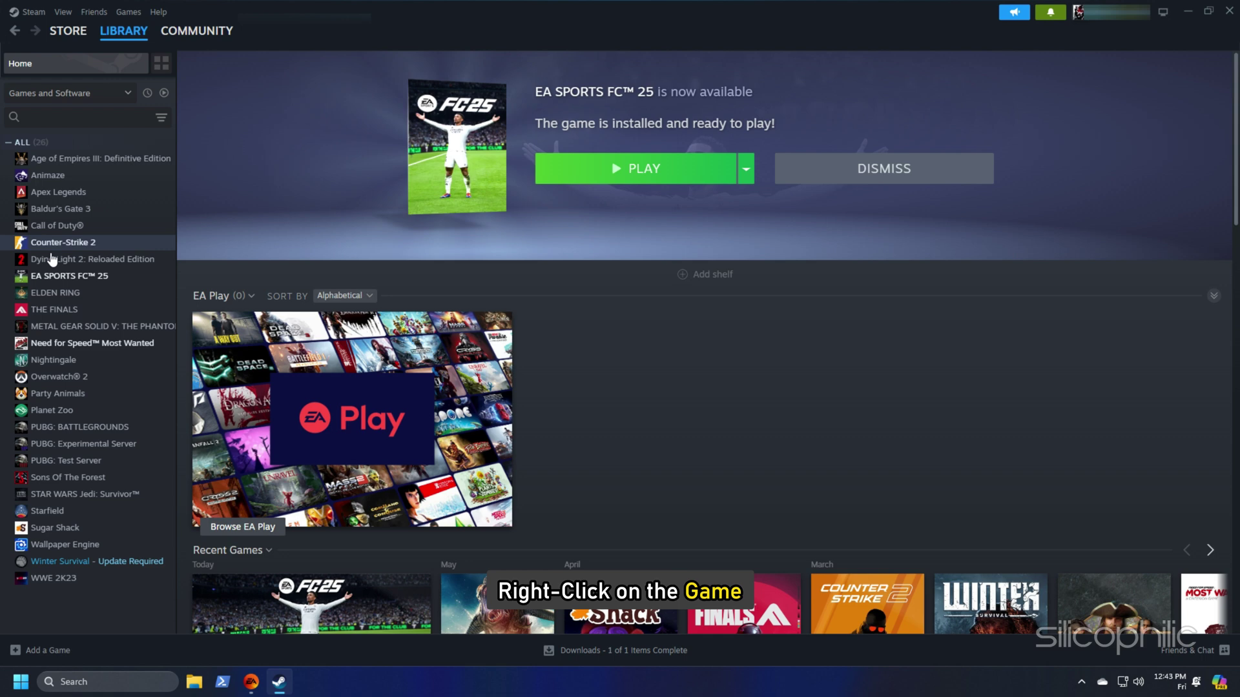
pyautogui.rightClick(36, 276)
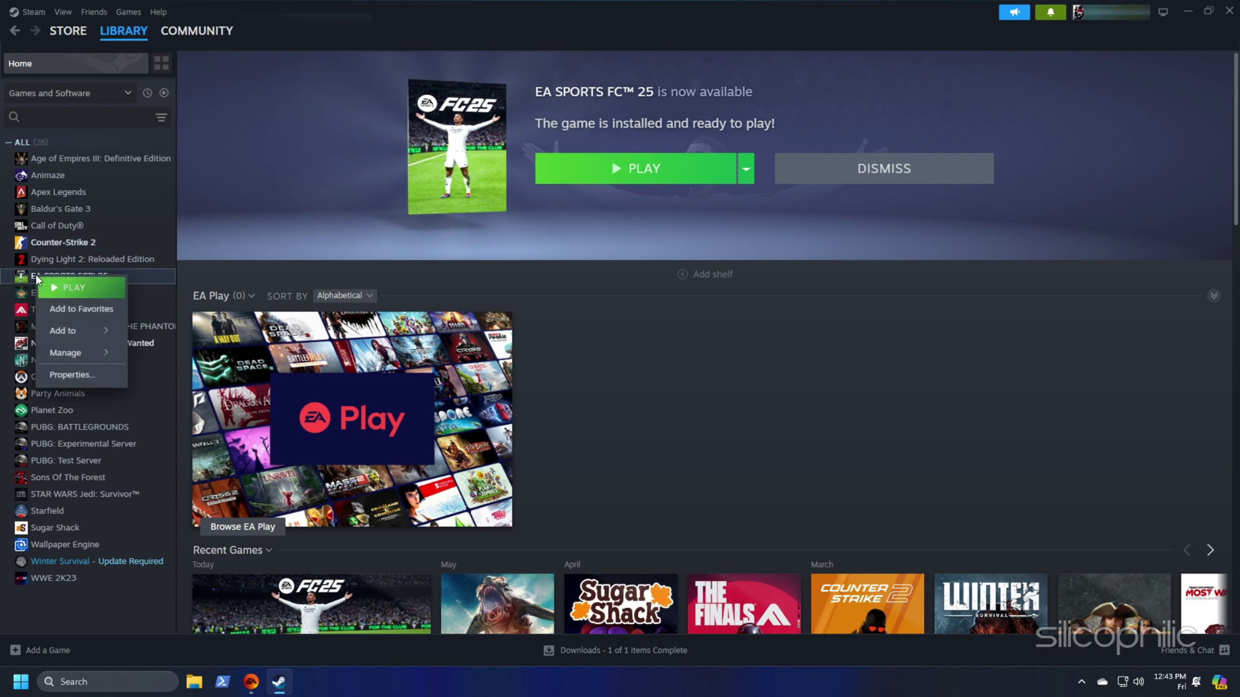
pyautogui.click(58, 373)
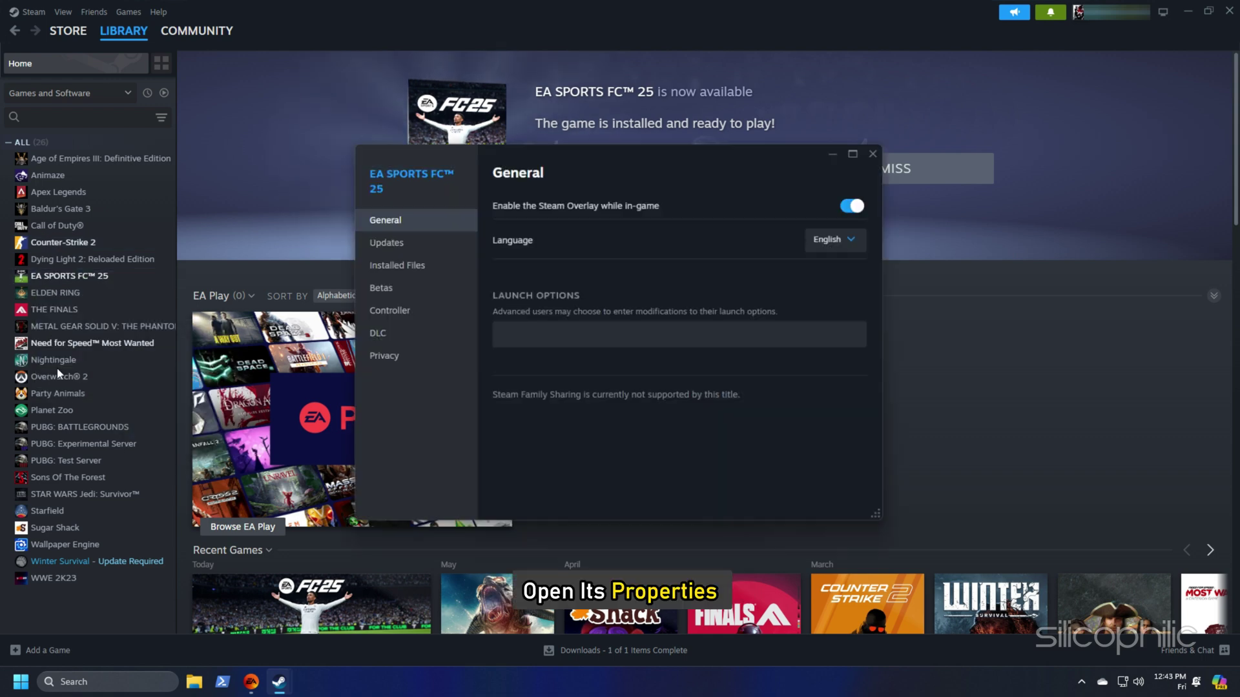
pyautogui.click(379, 270)
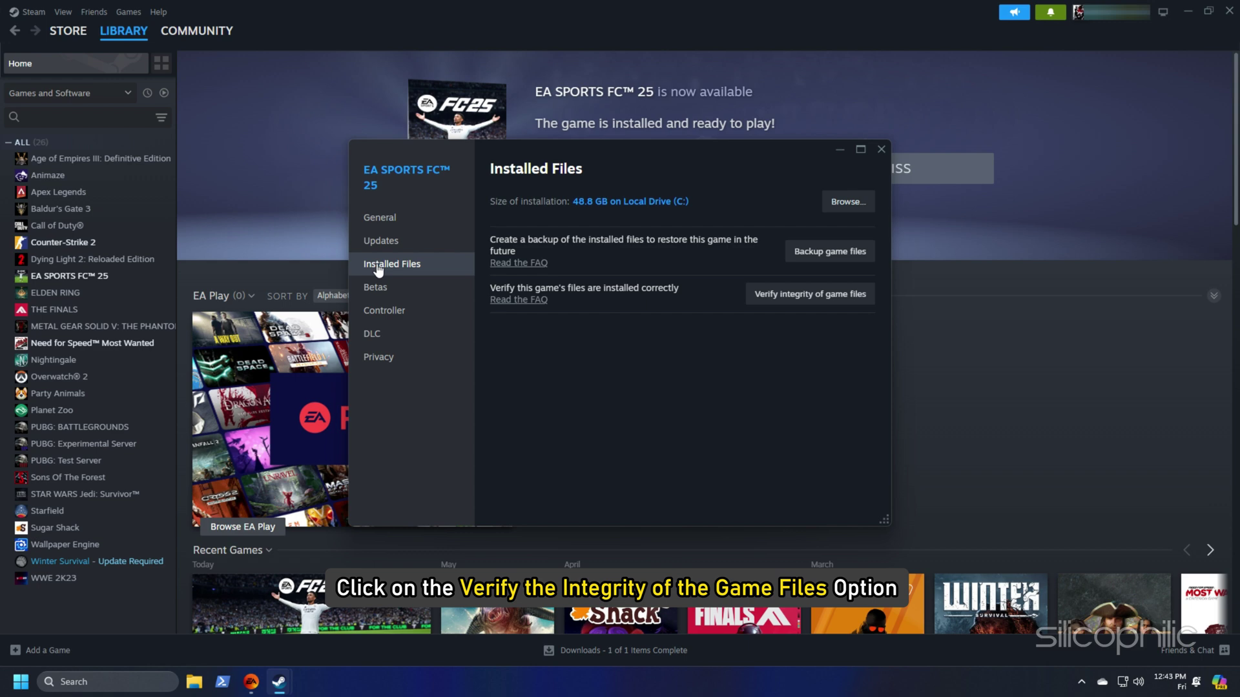
pyautogui.click(786, 296)
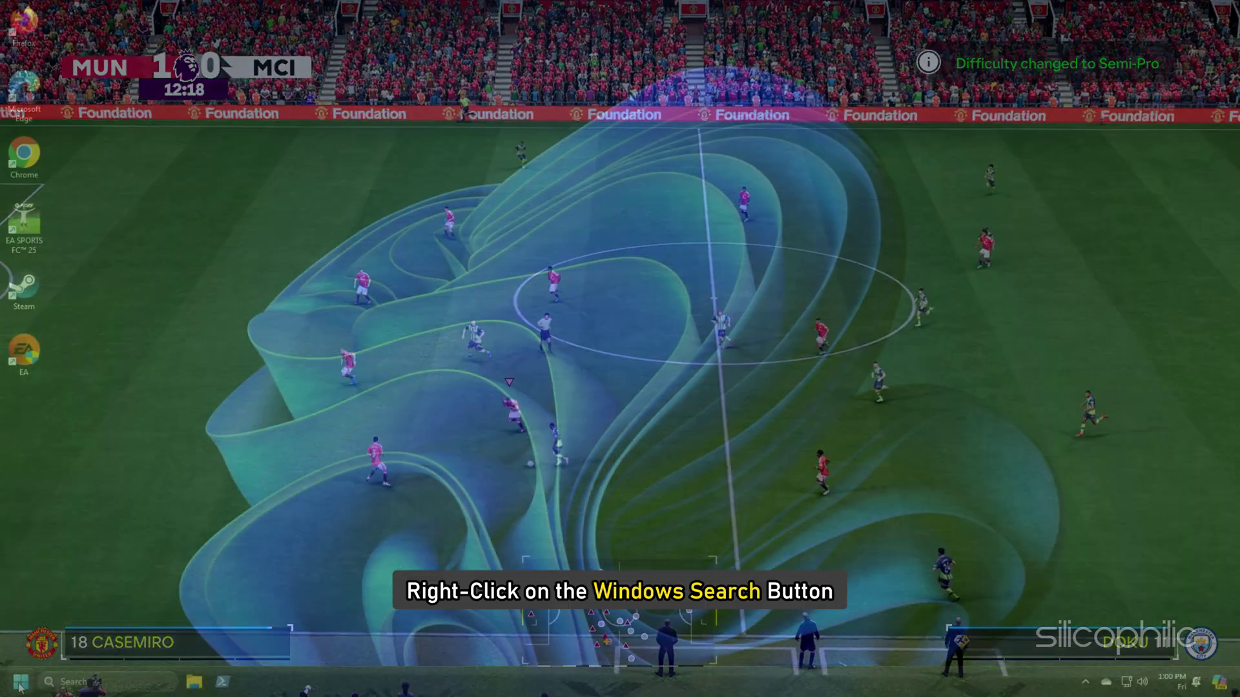
# In Device Manager, let Windows search automatically for a newer NVIDIA GeForce RTX 3060 driver.
pyautogui.rightClick(20, 683)
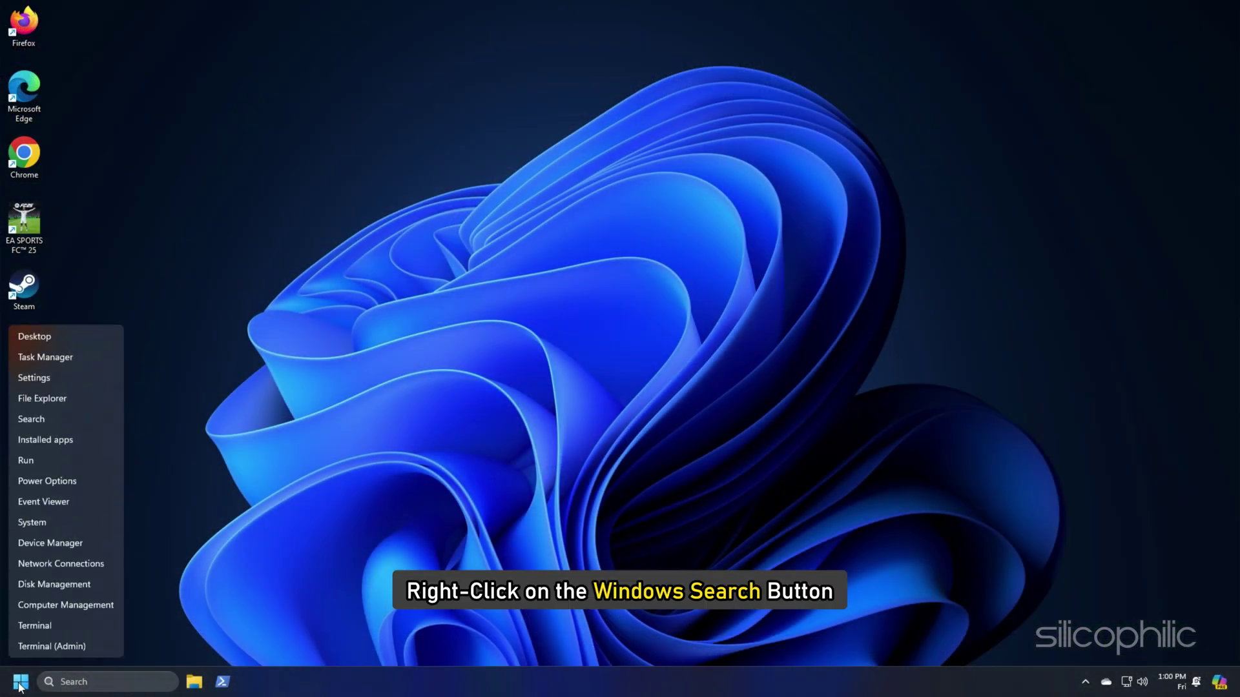
pyautogui.click(43, 542)
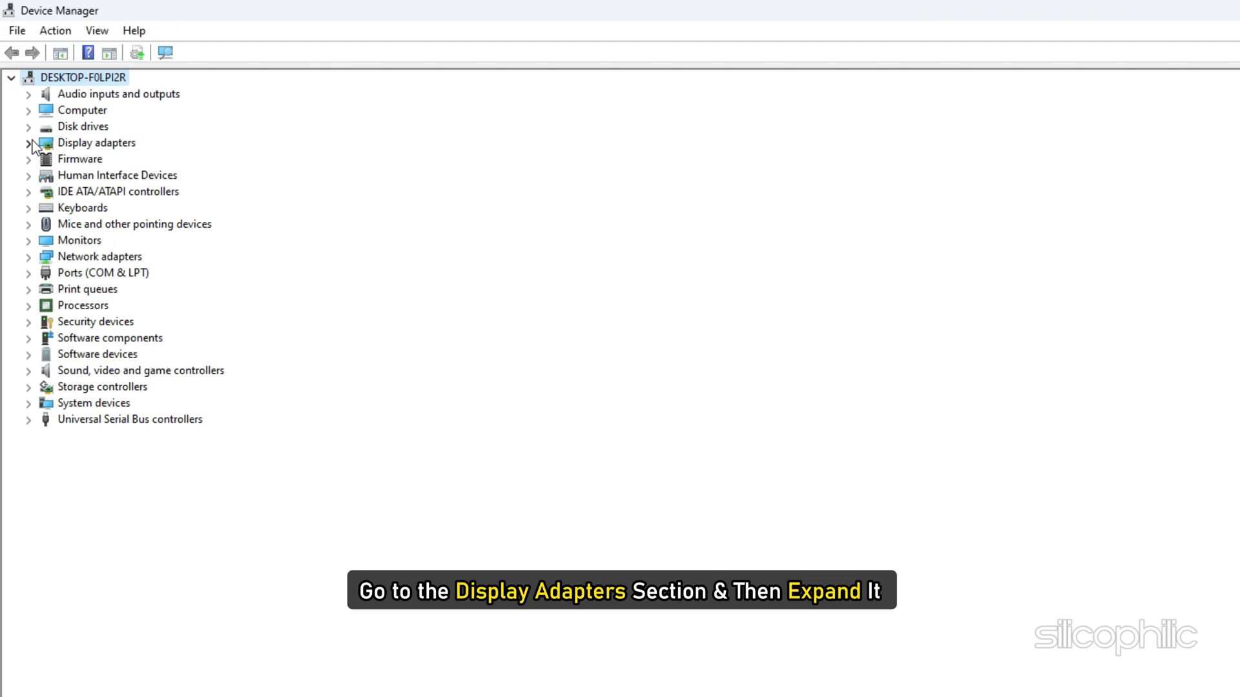
pyautogui.click(29, 142)
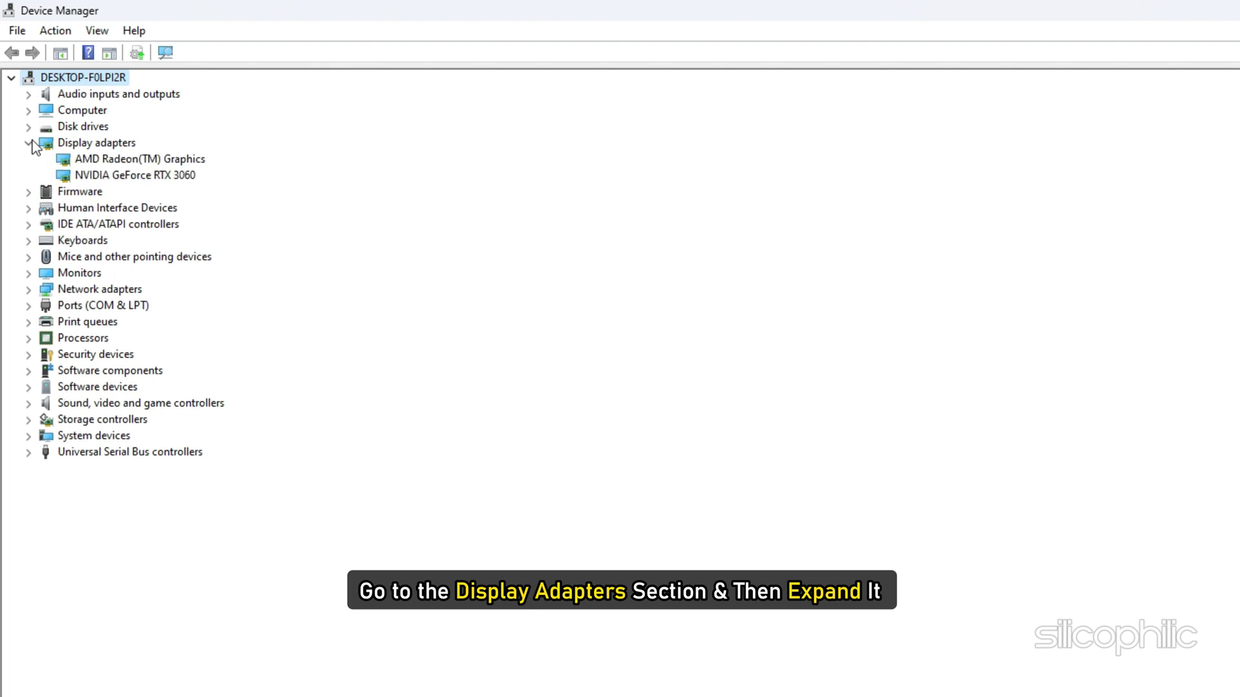
pyautogui.rightClick(102, 175)
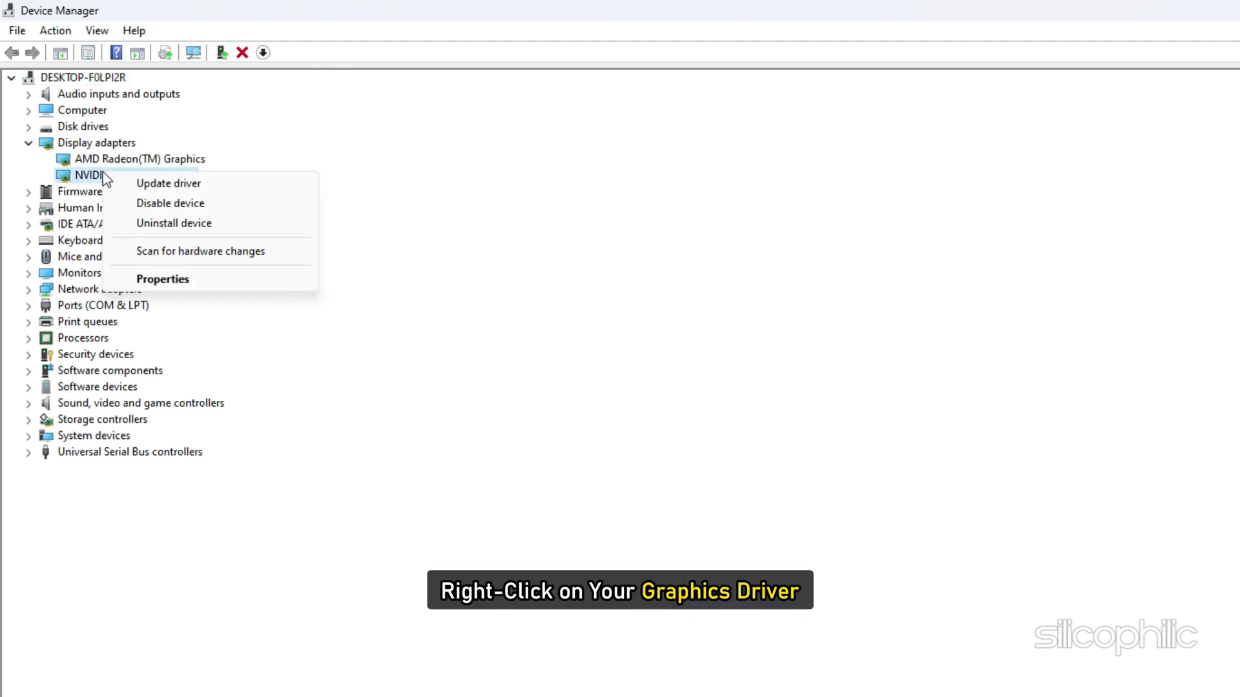
pyautogui.click(165, 186)
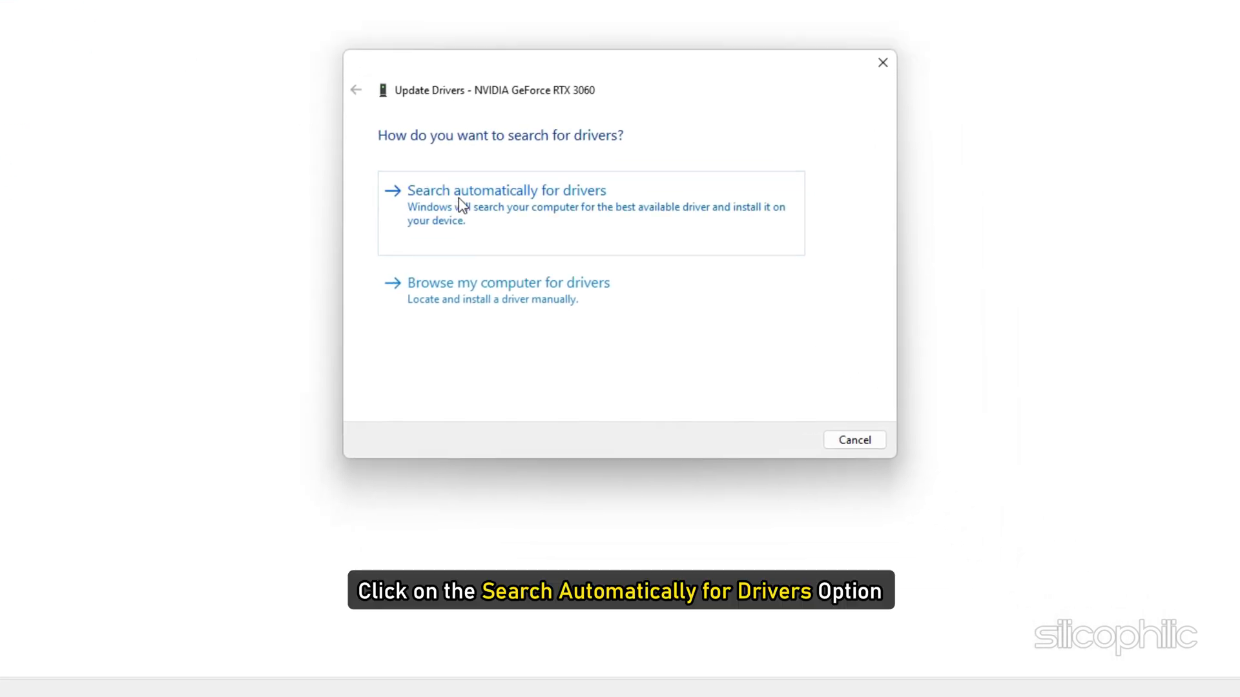
pyautogui.click(461, 205)
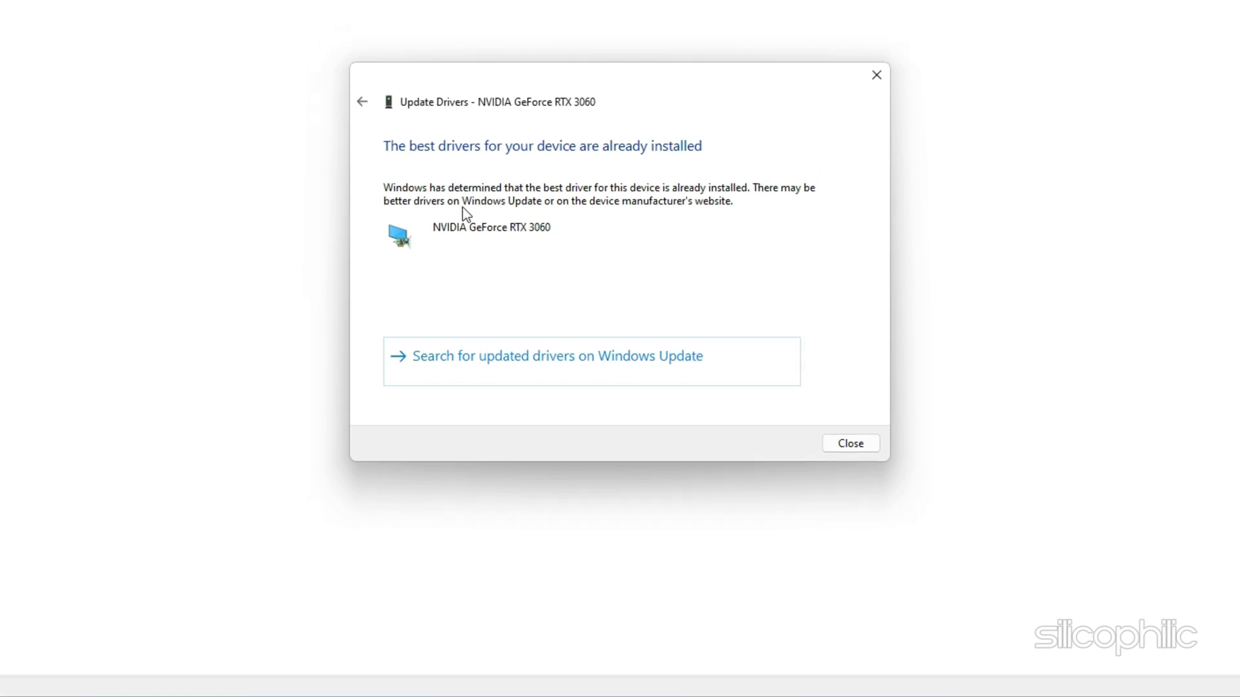
pyautogui.click(856, 440)
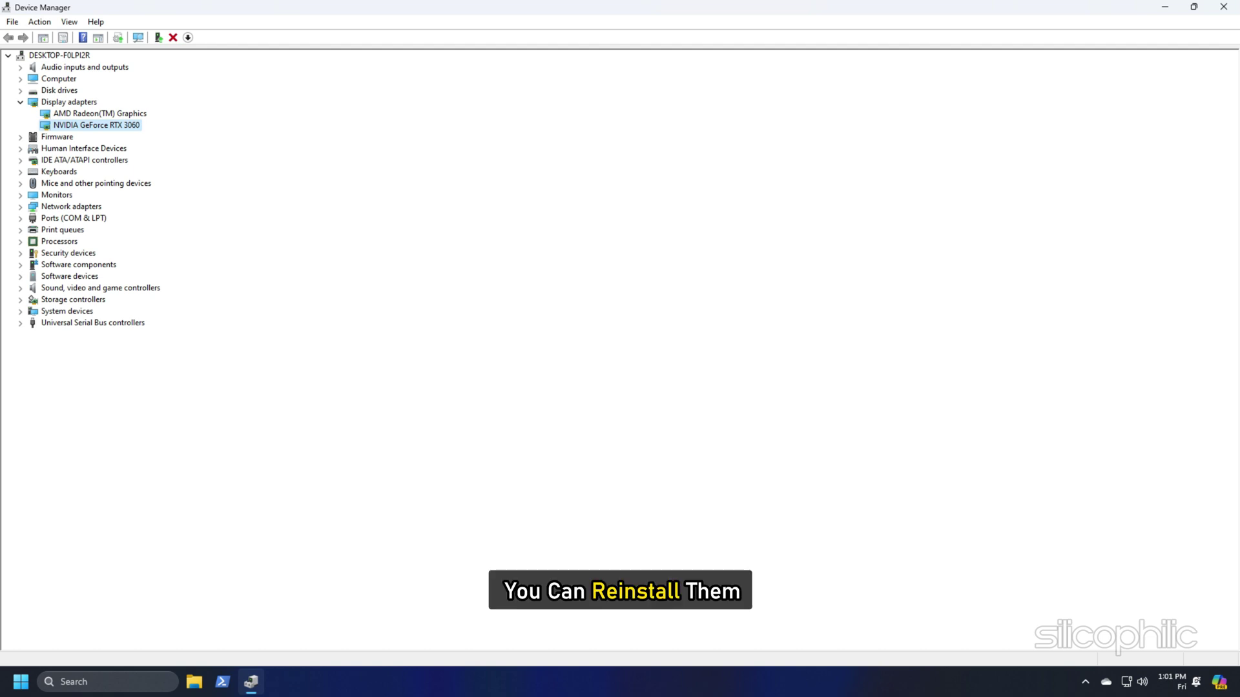
# Bring up the uninstall confirmation for the NVIDIA GeForce RTX 3060 under Display adapters.
pyautogui.click(20, 102)
pyautogui.click(20, 102)
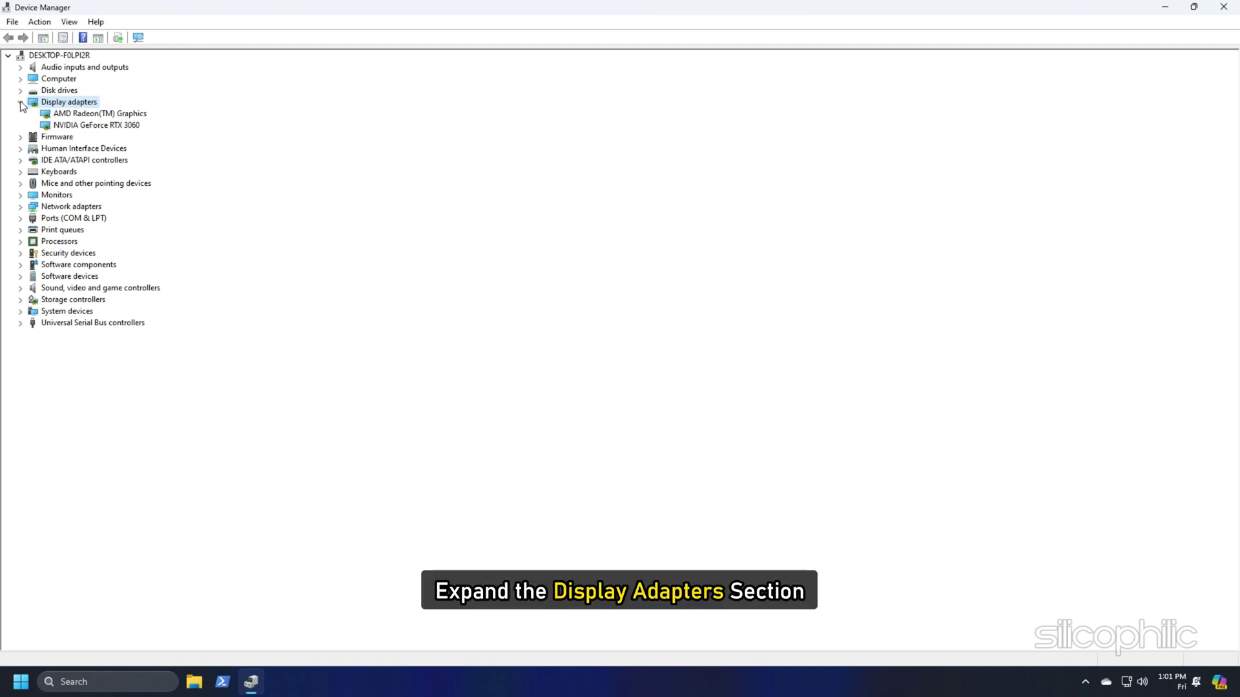
pyautogui.rightClick(55, 125)
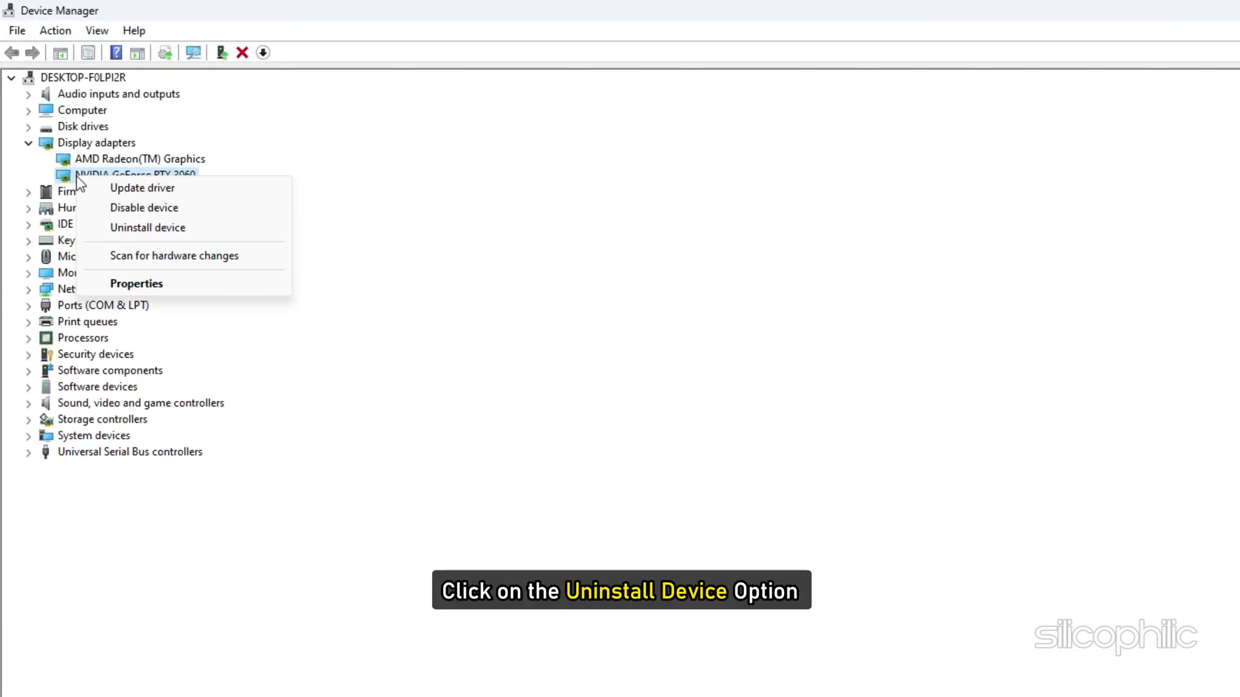
pyautogui.click(174, 230)
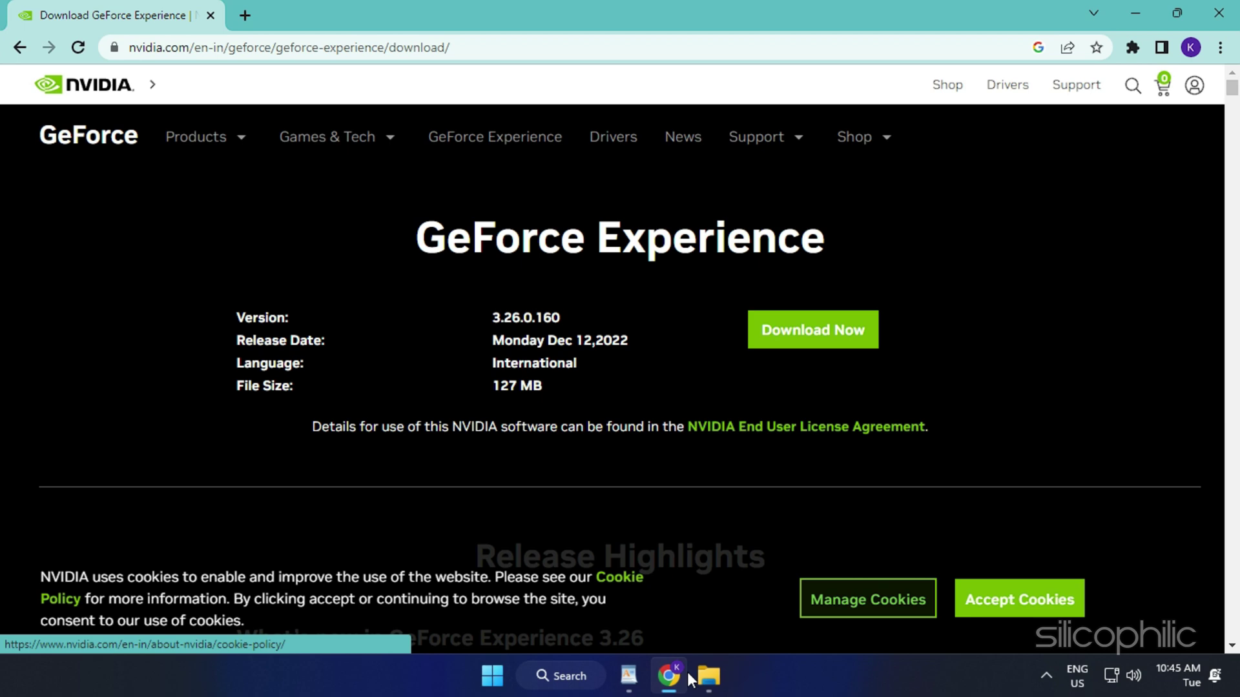
# Download and install GeForce Experience, then check for updates on its Drivers page.
pyautogui.click(829, 341)
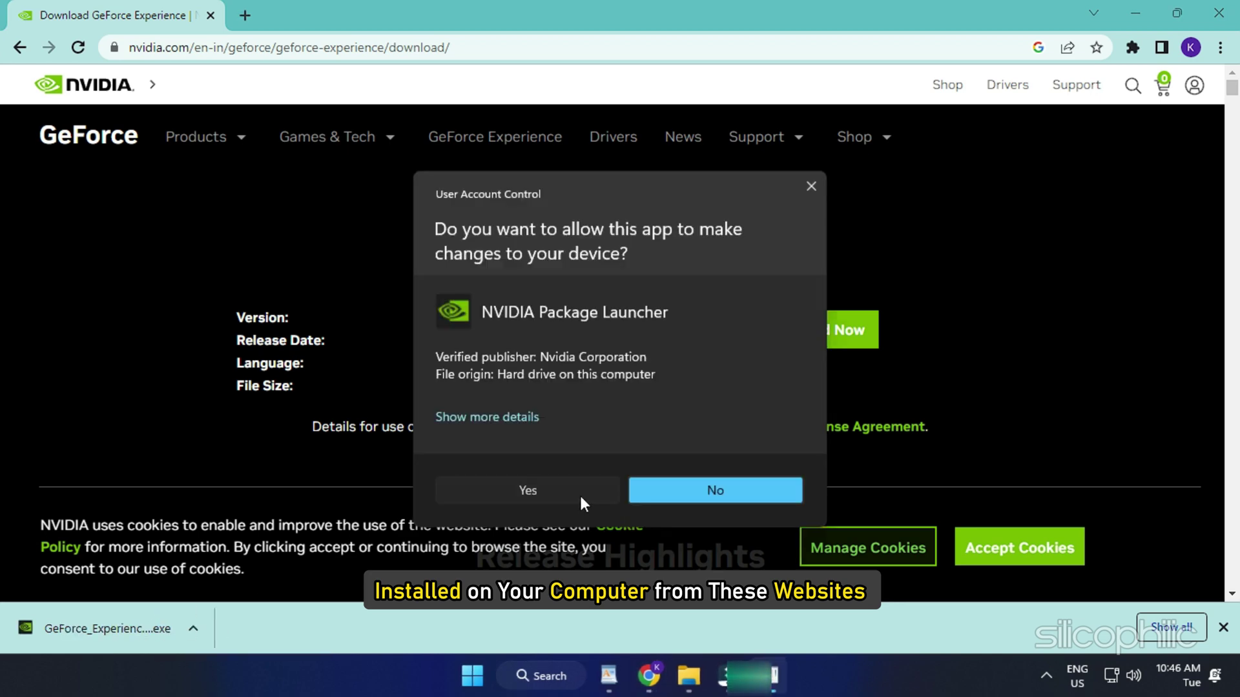
pyautogui.click(579, 493)
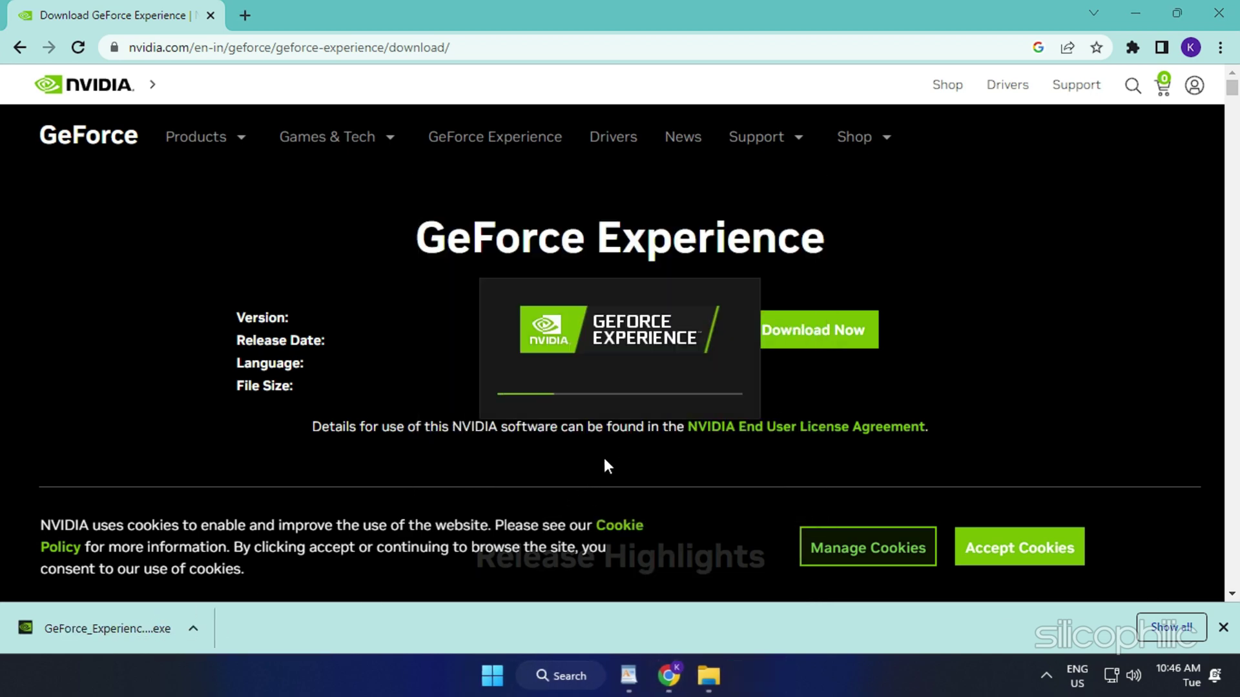
pyautogui.click(1126, 7)
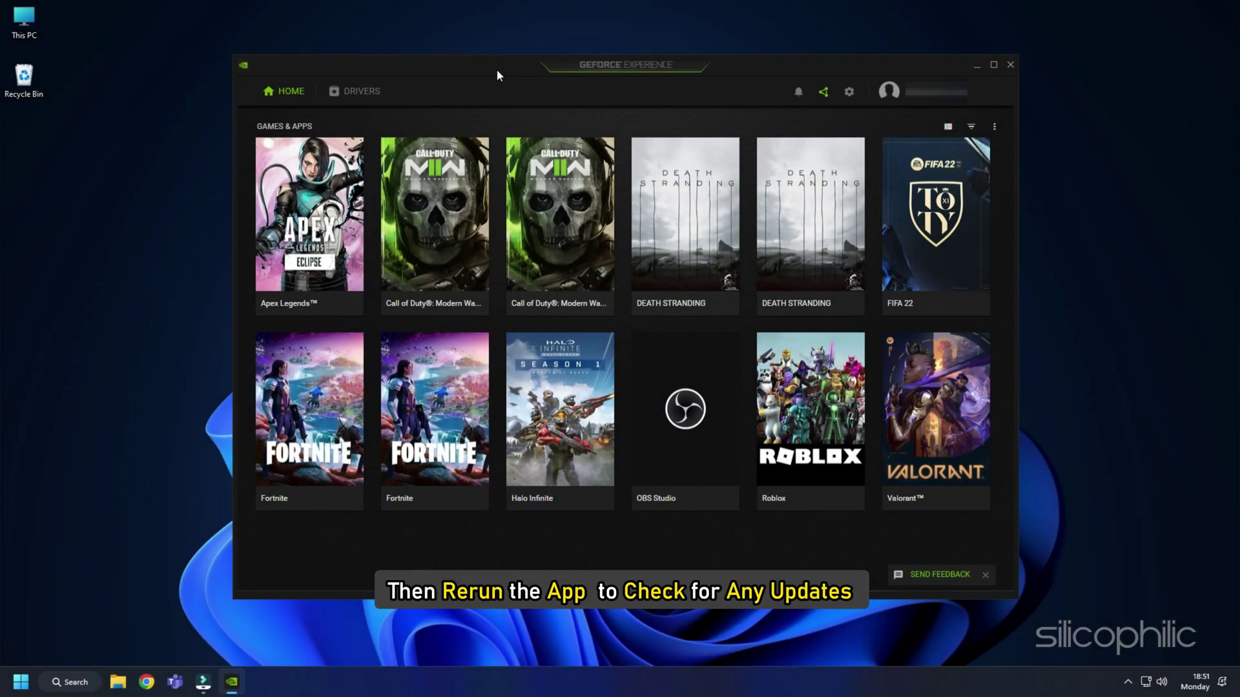
pyautogui.click(378, 92)
pyautogui.click(950, 133)
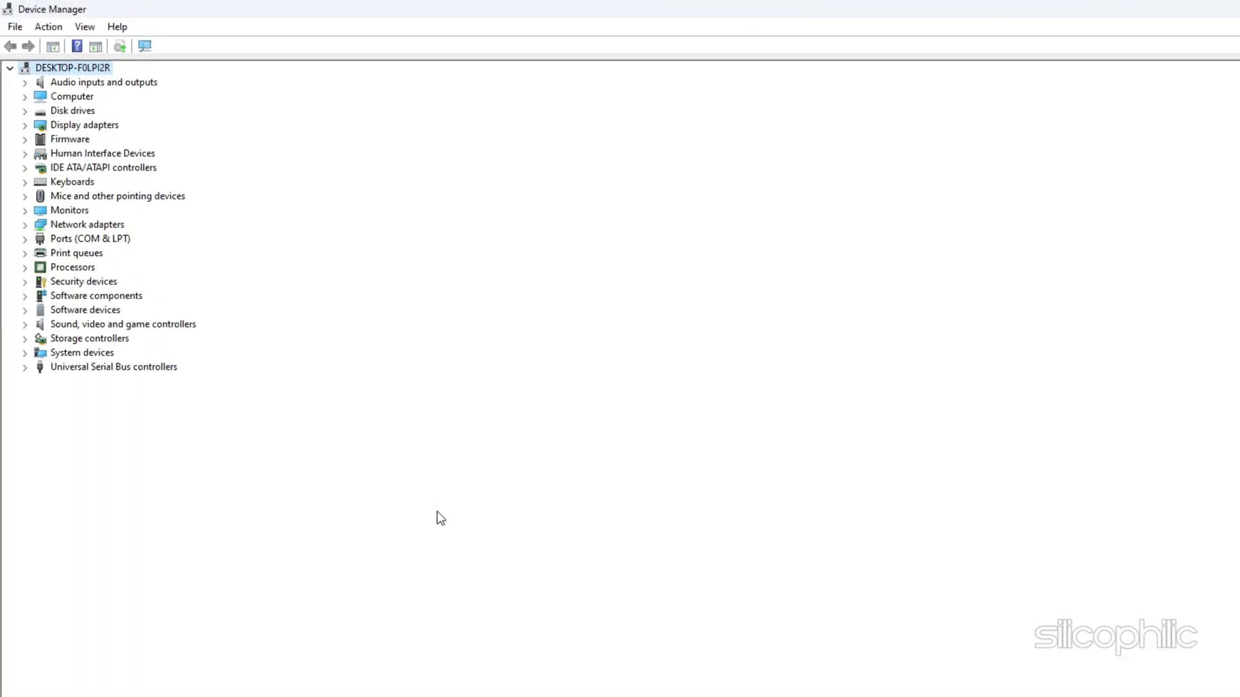
# Expand Display adapters and select the NVIDIA GeForce RTX 3060.
pyautogui.click(28, 143)
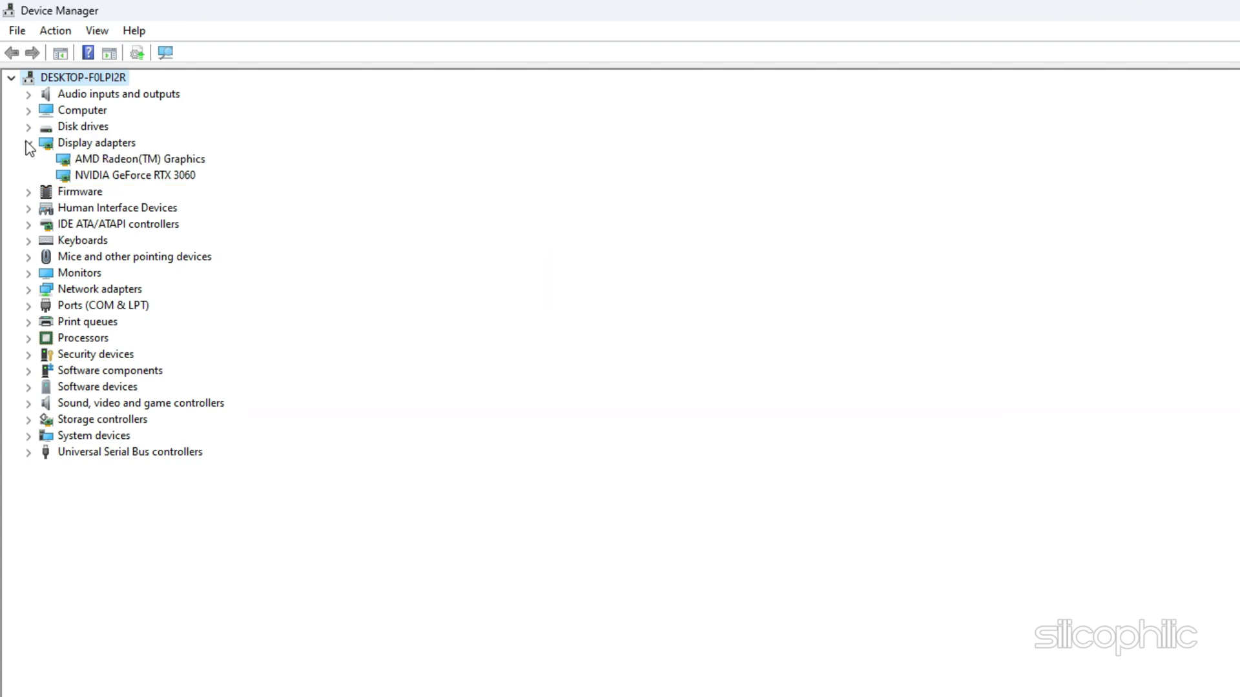
pyautogui.click(143, 180)
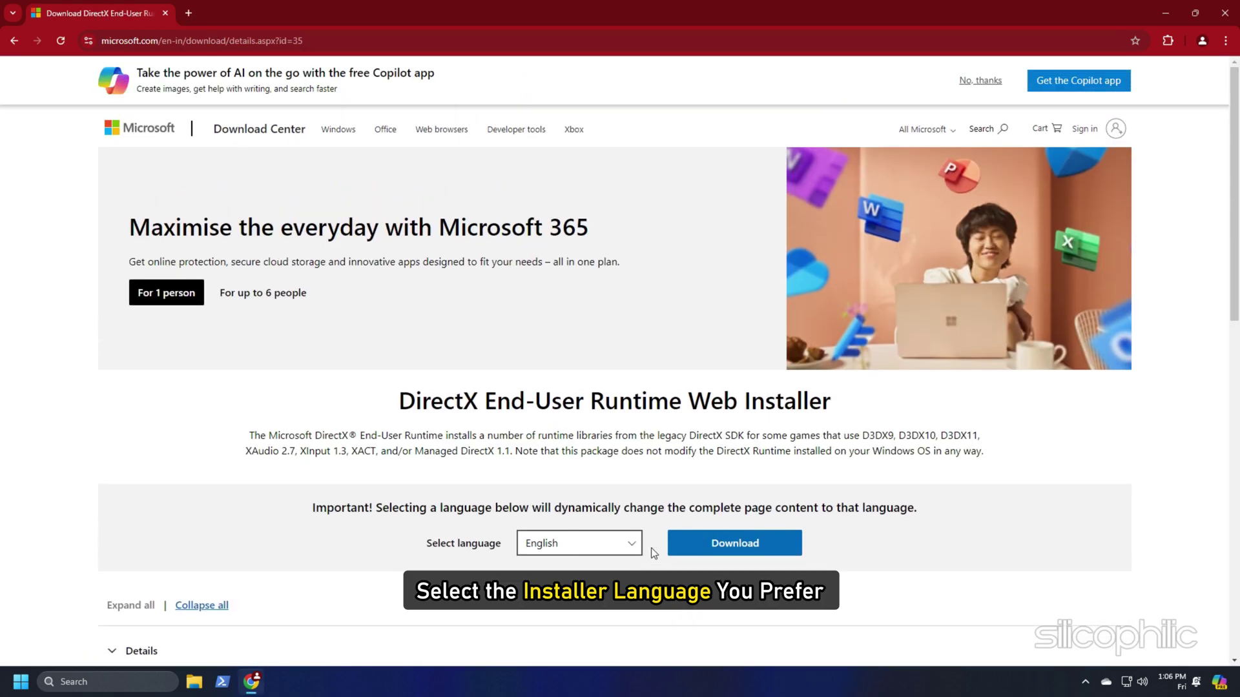
# Download the DirectX End-User Runtime Web Installer with English as the language.
pyautogui.click(636, 546)
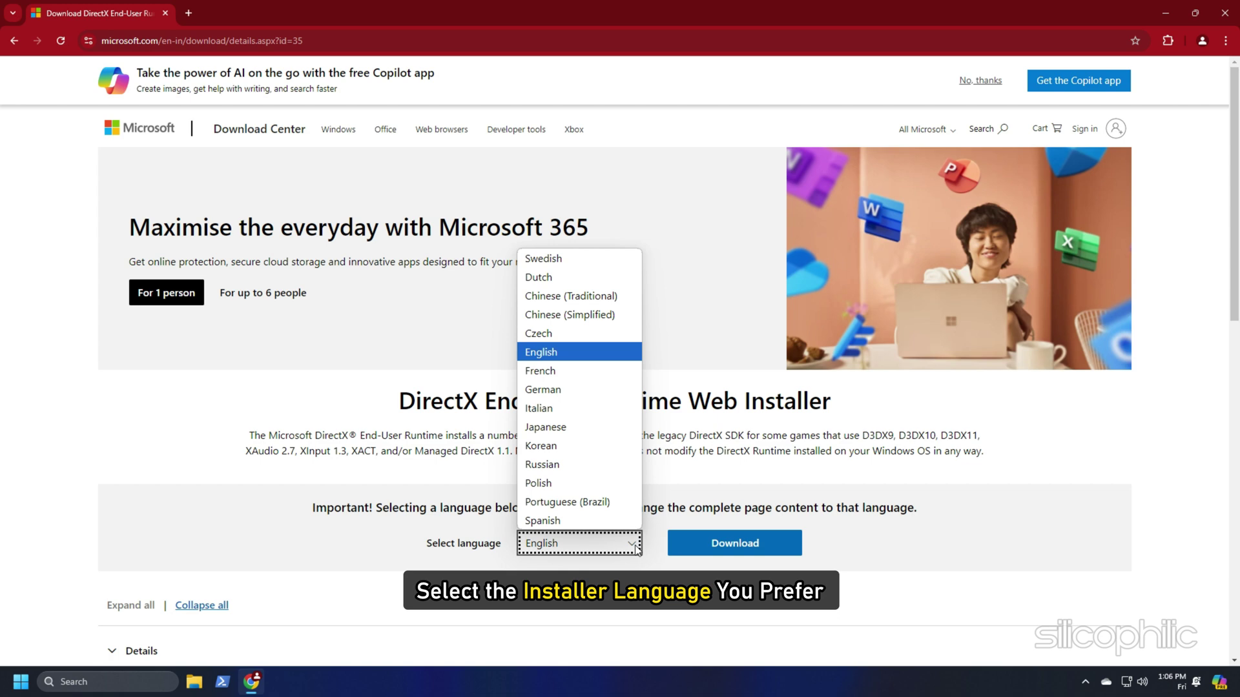
pyautogui.click(555, 359)
pyautogui.click(733, 544)
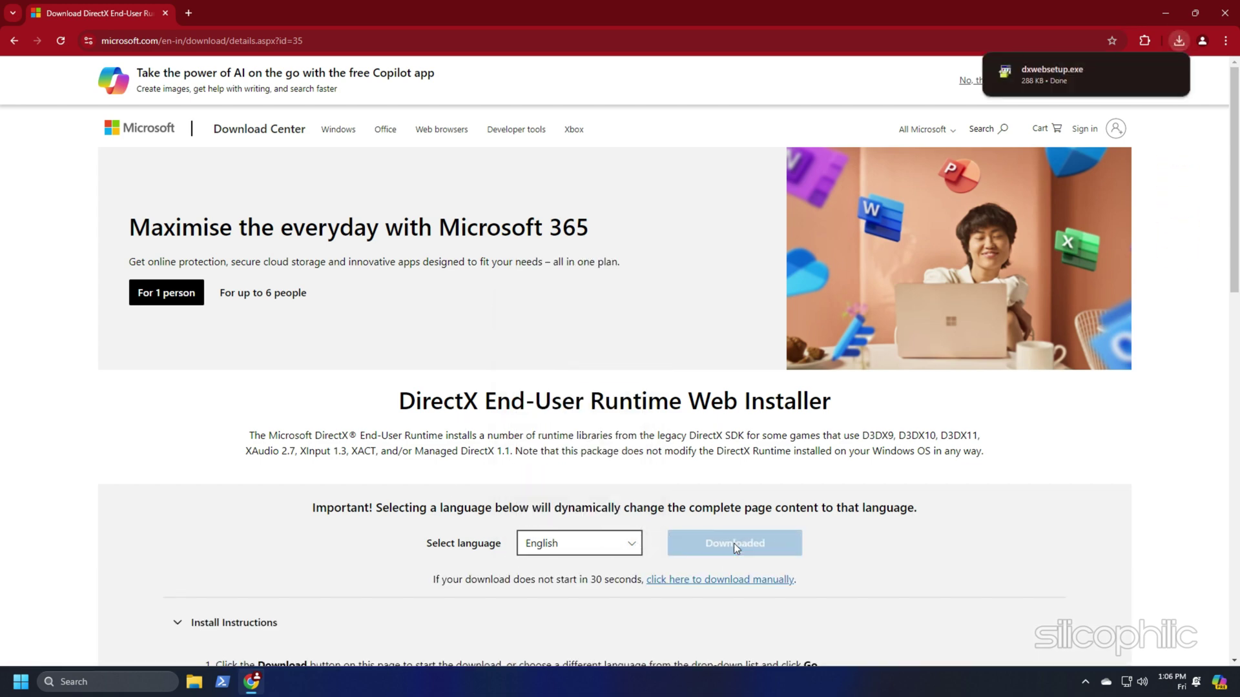
# Run dxwebsetup.exe, accept the license agreement and continue setup to install the components.
pyautogui.click(1179, 40)
pyautogui.click(1044, 95)
pyautogui.click(566, 442)
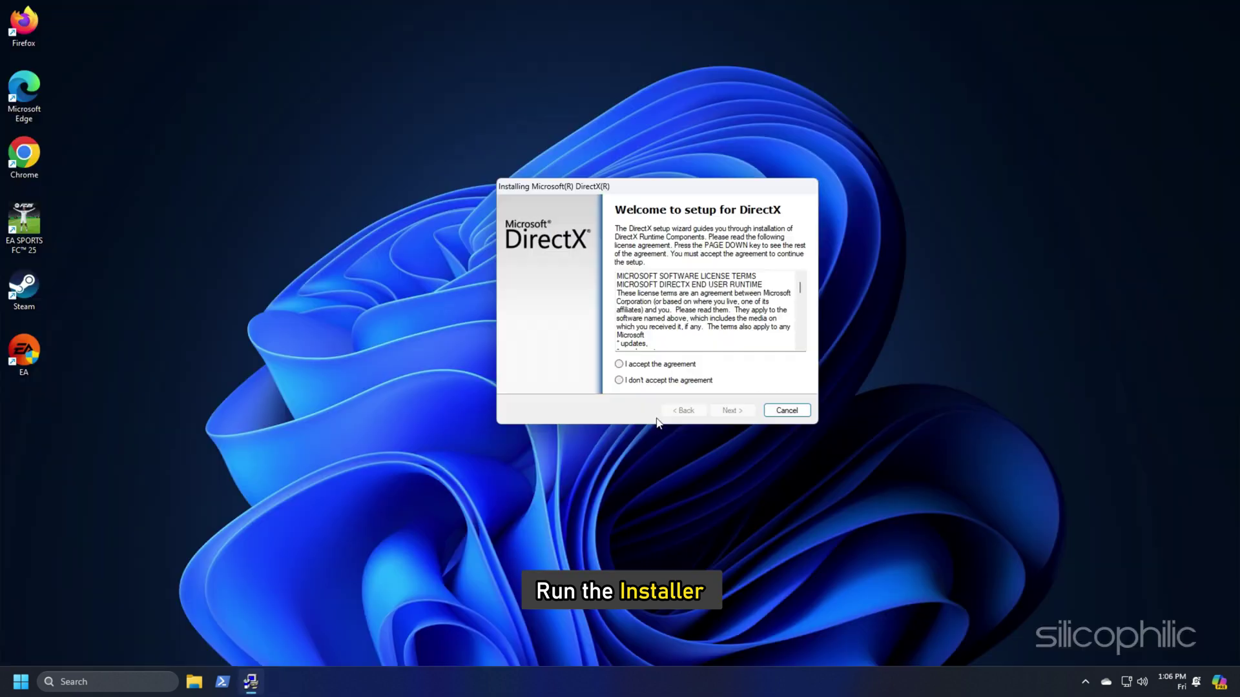
pyautogui.click(733, 413)
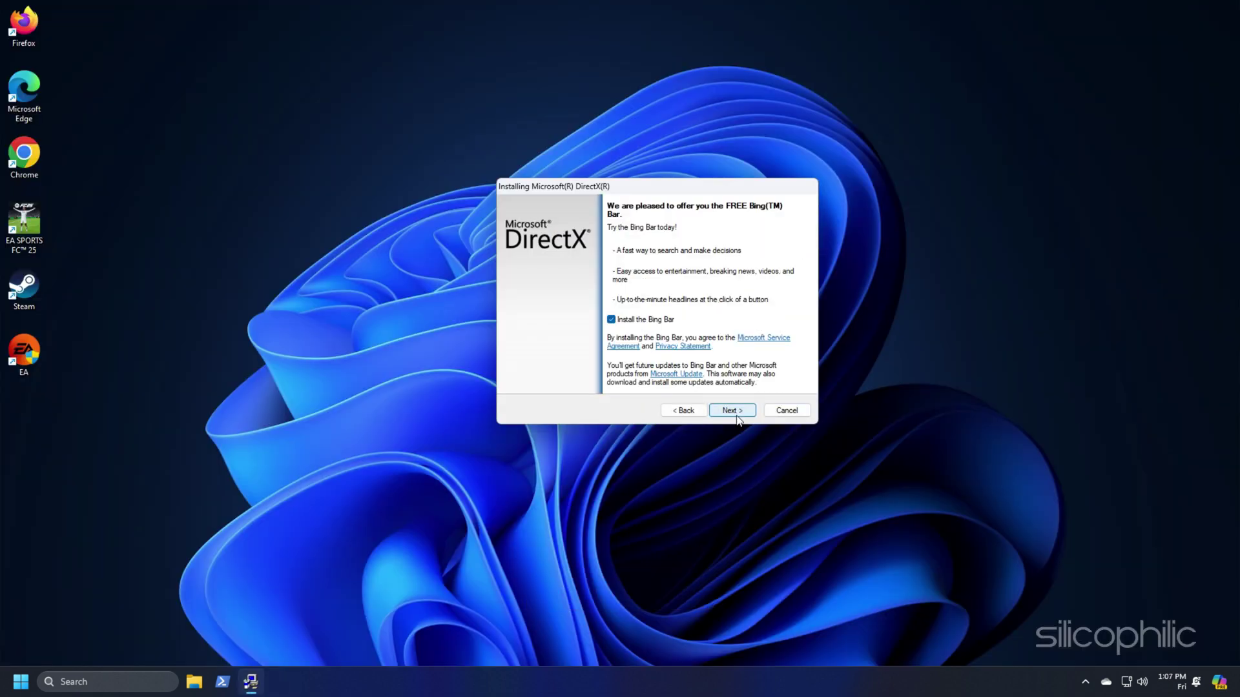
pyautogui.click(733, 411)
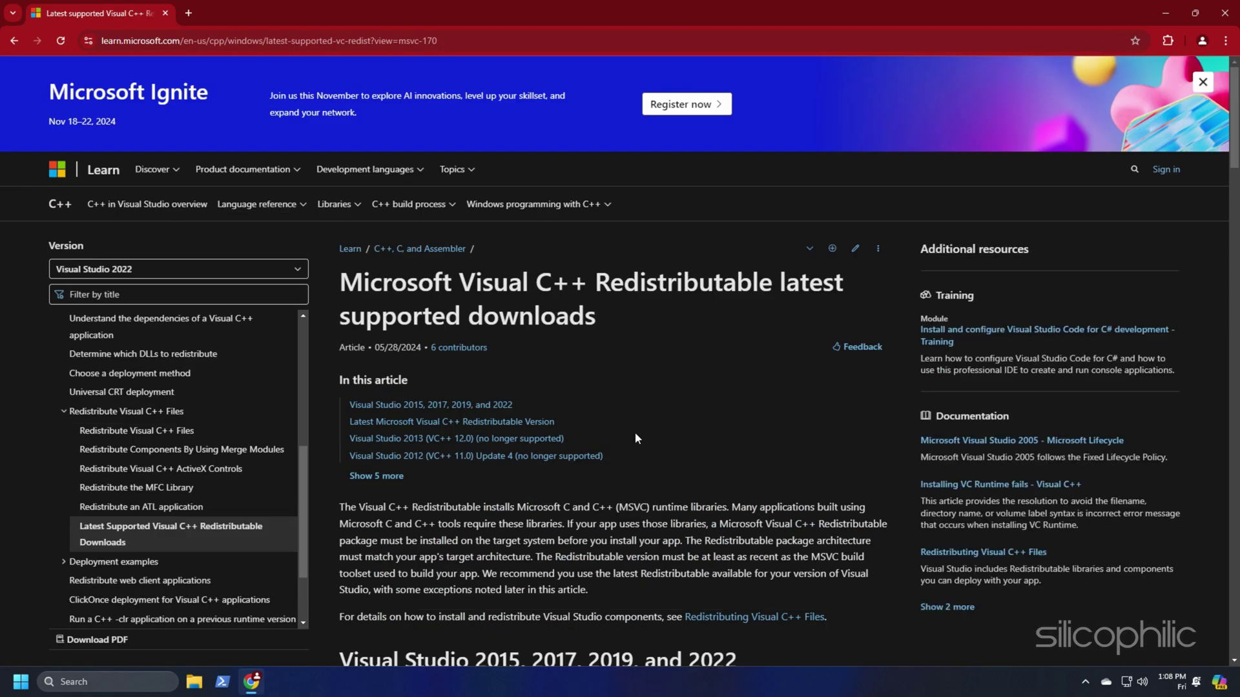
# Download vc_redist.x64.exe from the Latest Microsoft Visual C++ Redistributable Version table.
pyautogui.scroll(-5, 656, 448)
pyautogui.scroll(-6, 665, 459)
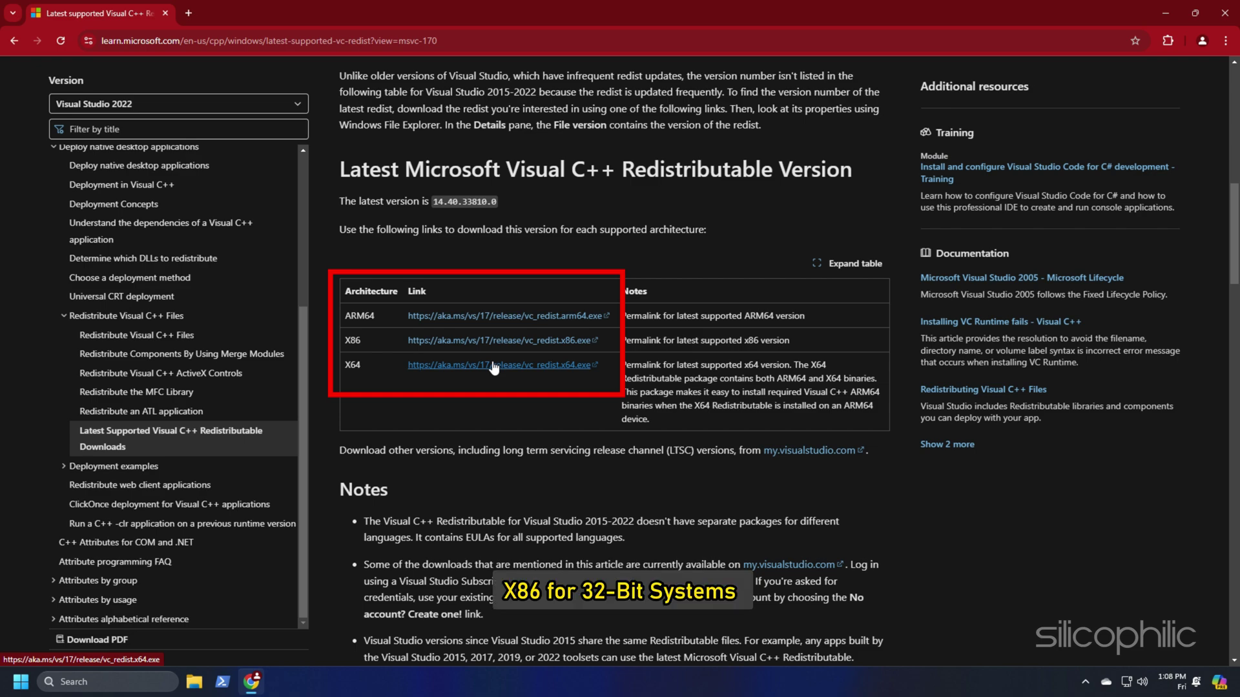
pyautogui.click(460, 366)
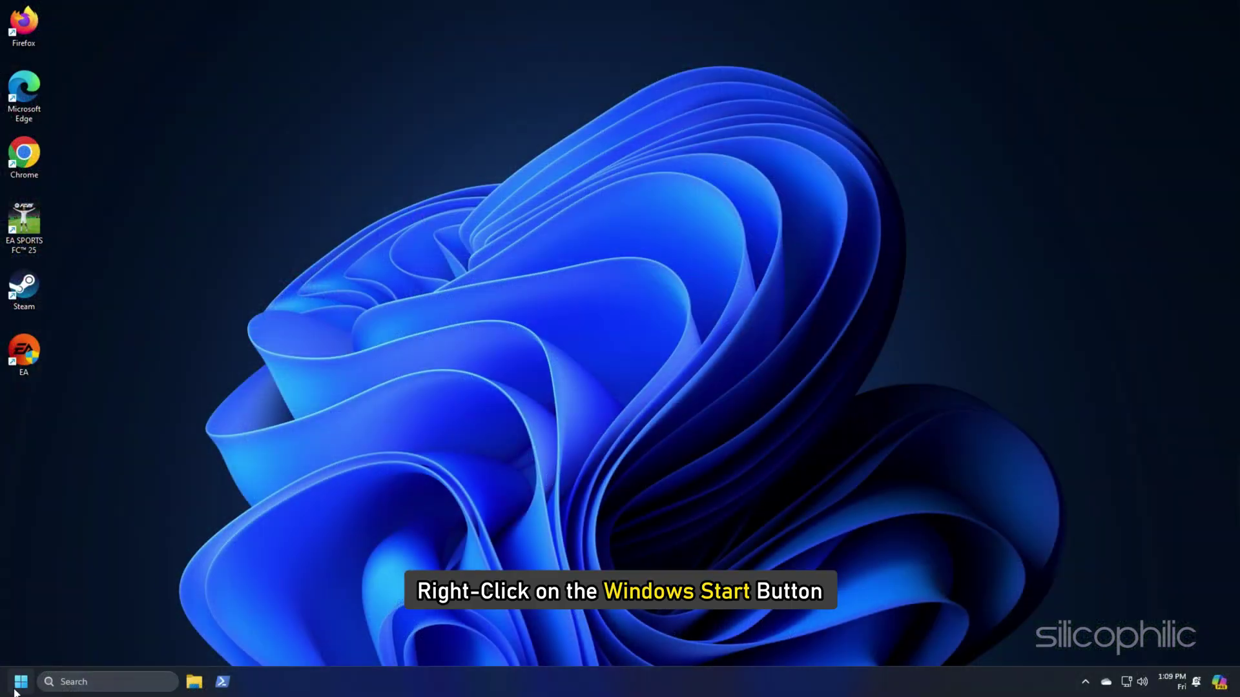
# Open Task Manager from the Start menu and end the Pumble and AnyDesk tasks.
pyautogui.rightClick(15, 688)
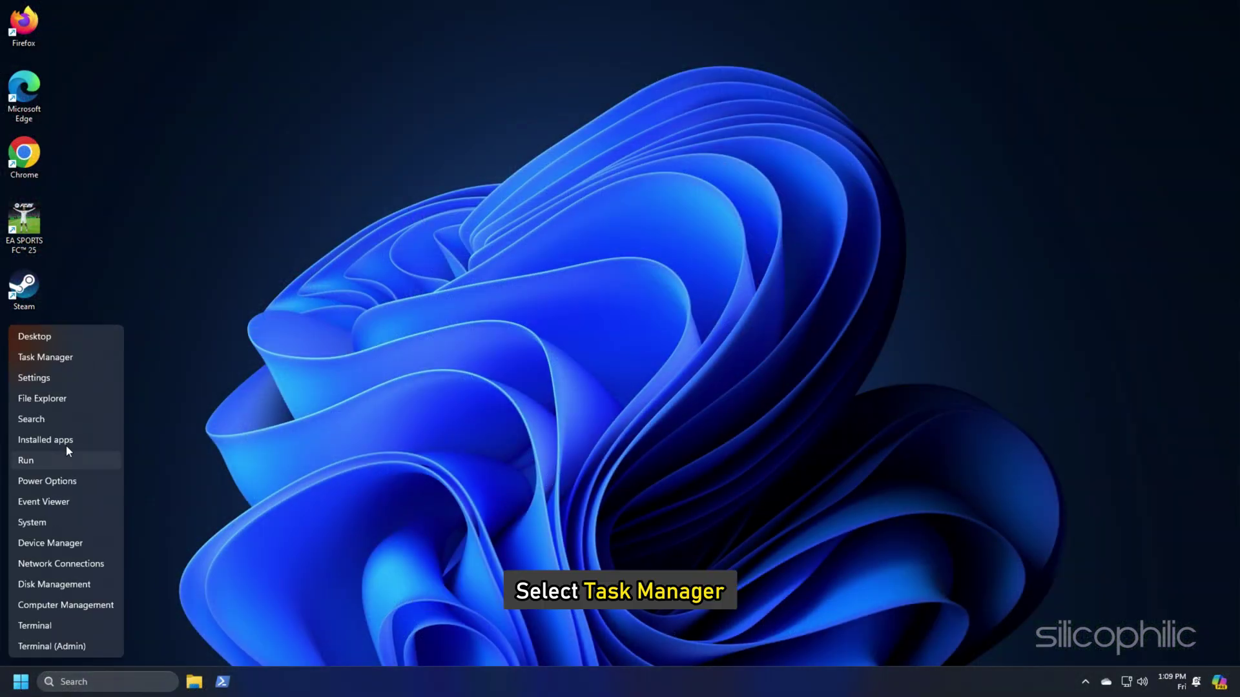
pyautogui.click(71, 355)
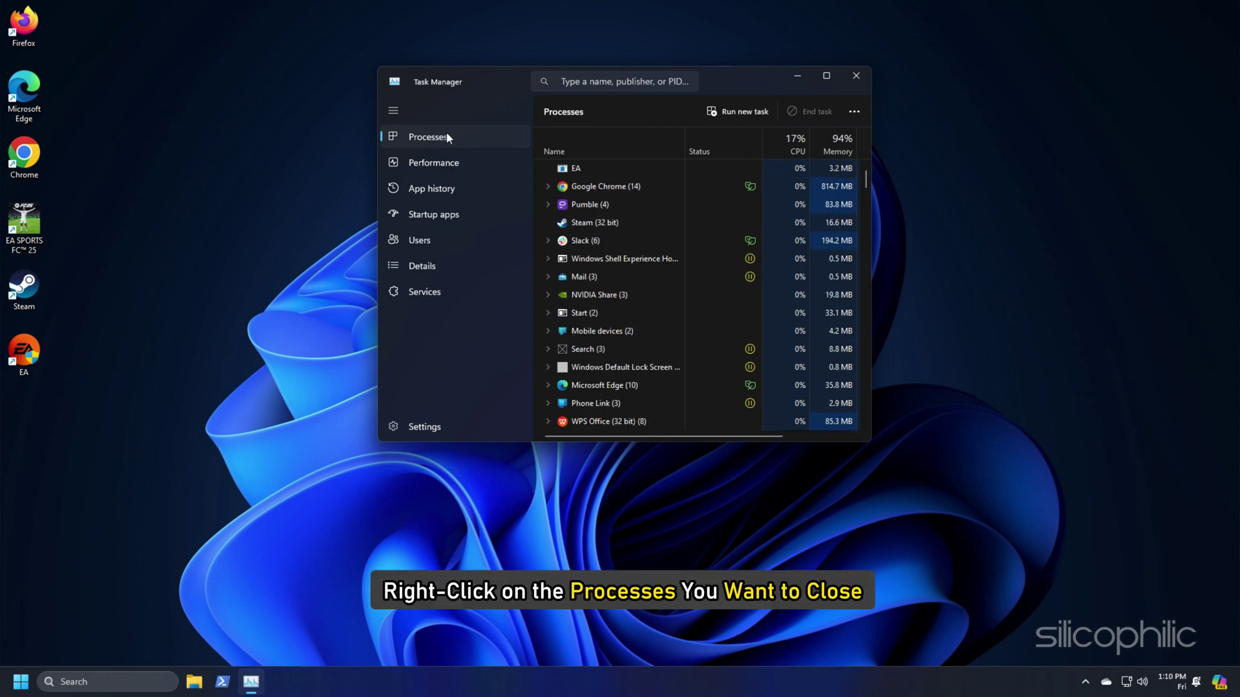
pyautogui.rightClick(587, 222)
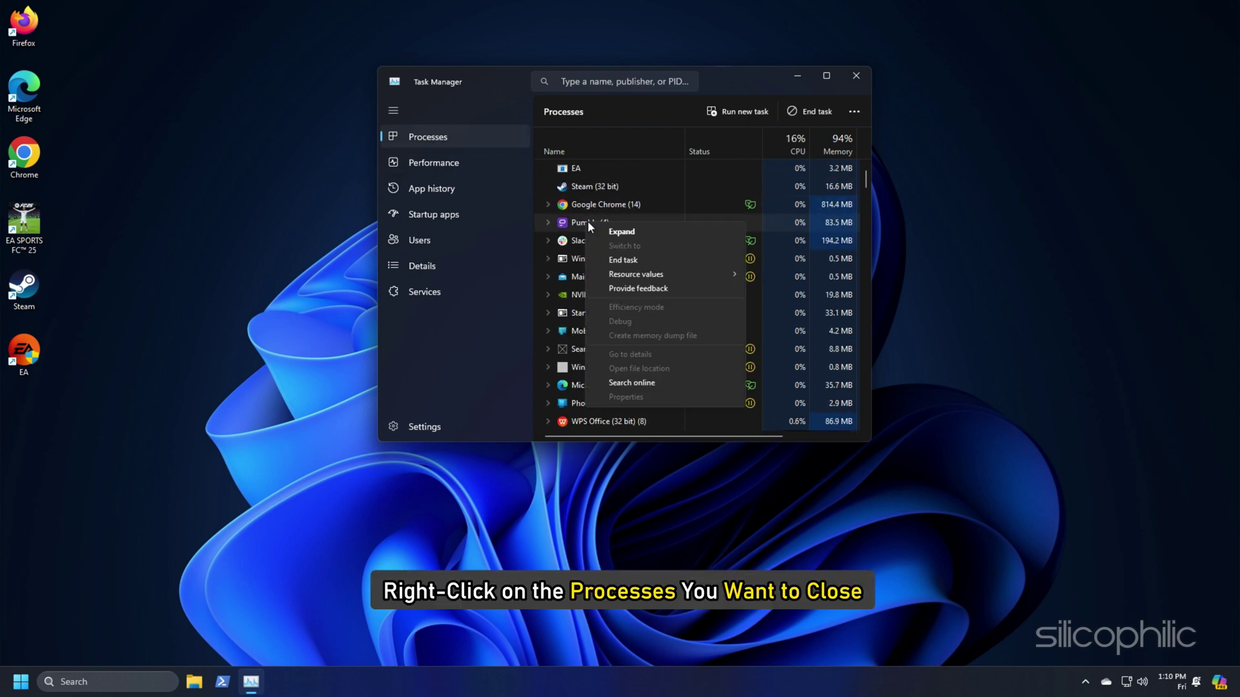
pyautogui.click(640, 261)
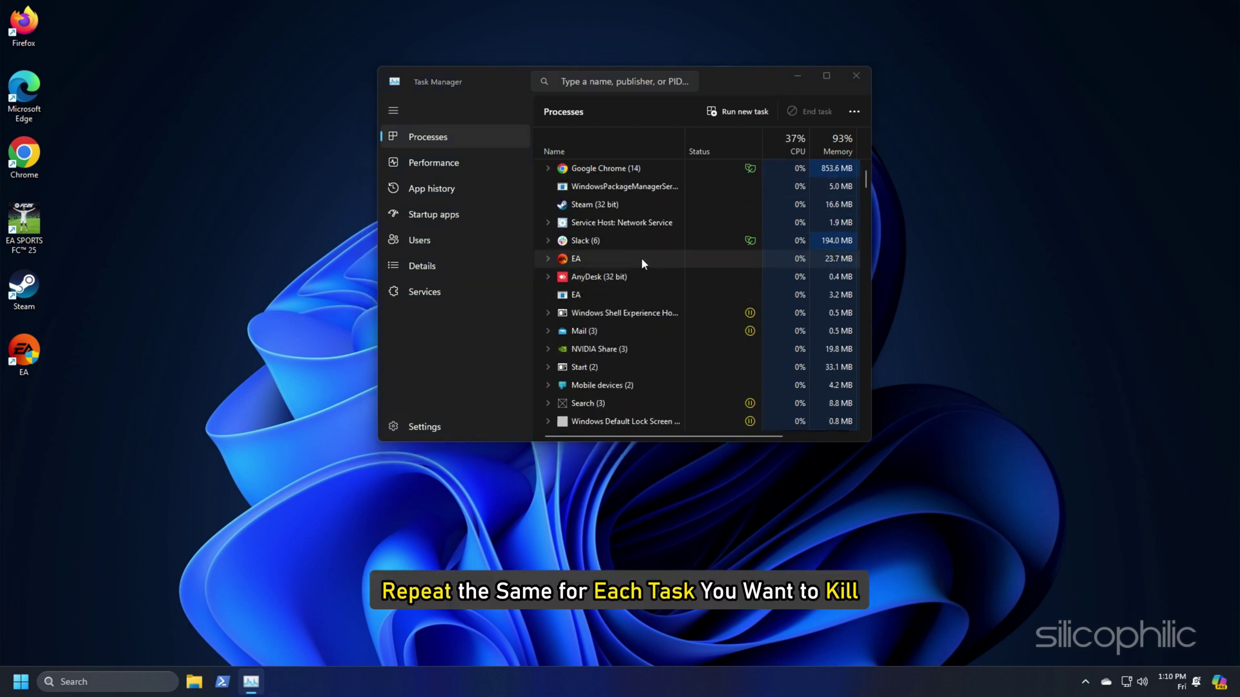
pyautogui.rightClick(572, 277)
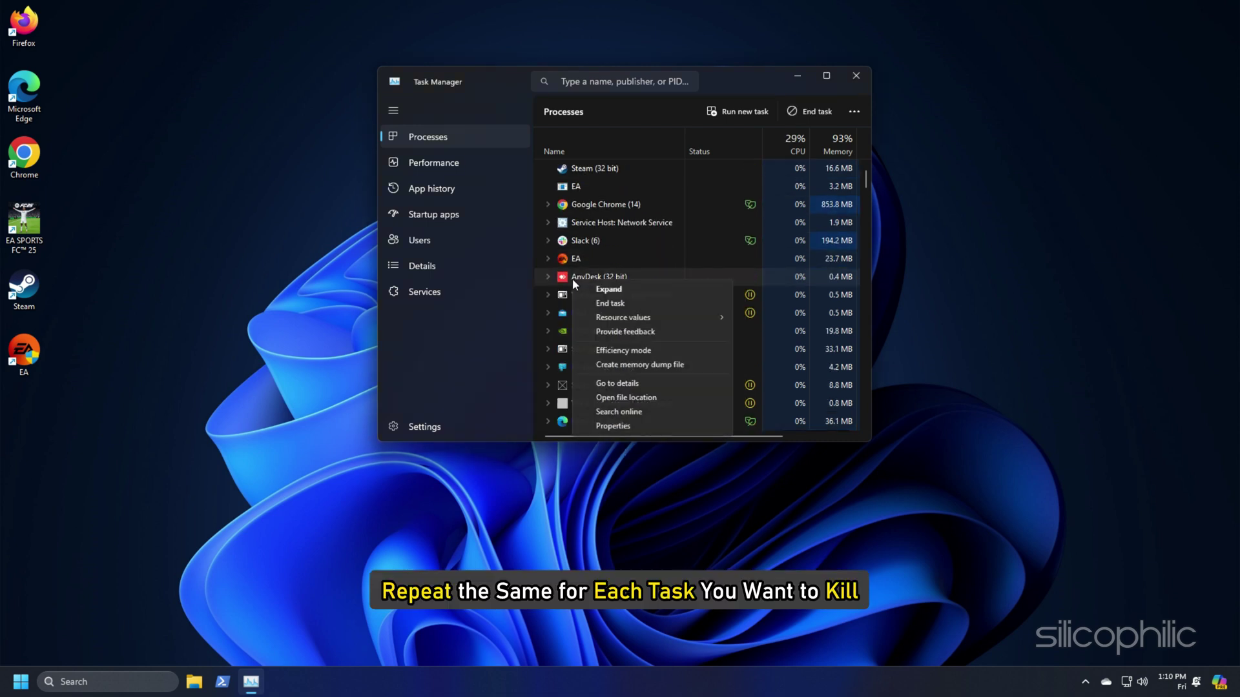
pyautogui.click(611, 303)
pyautogui.click(856, 77)
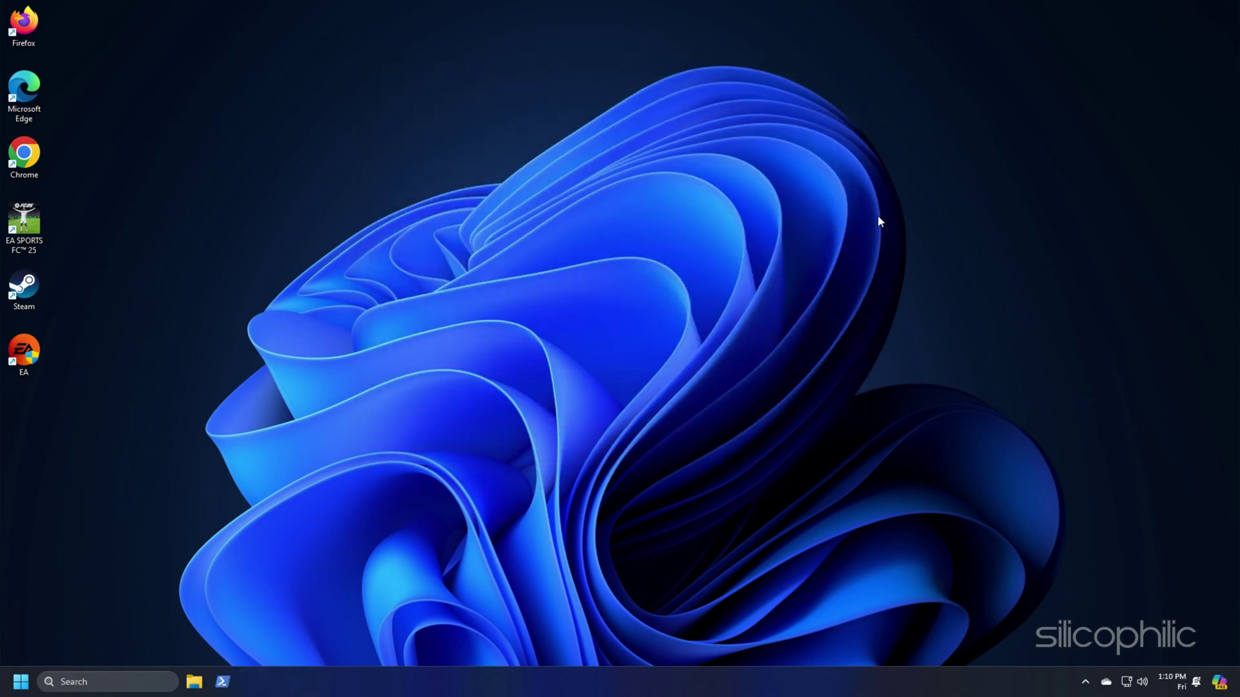